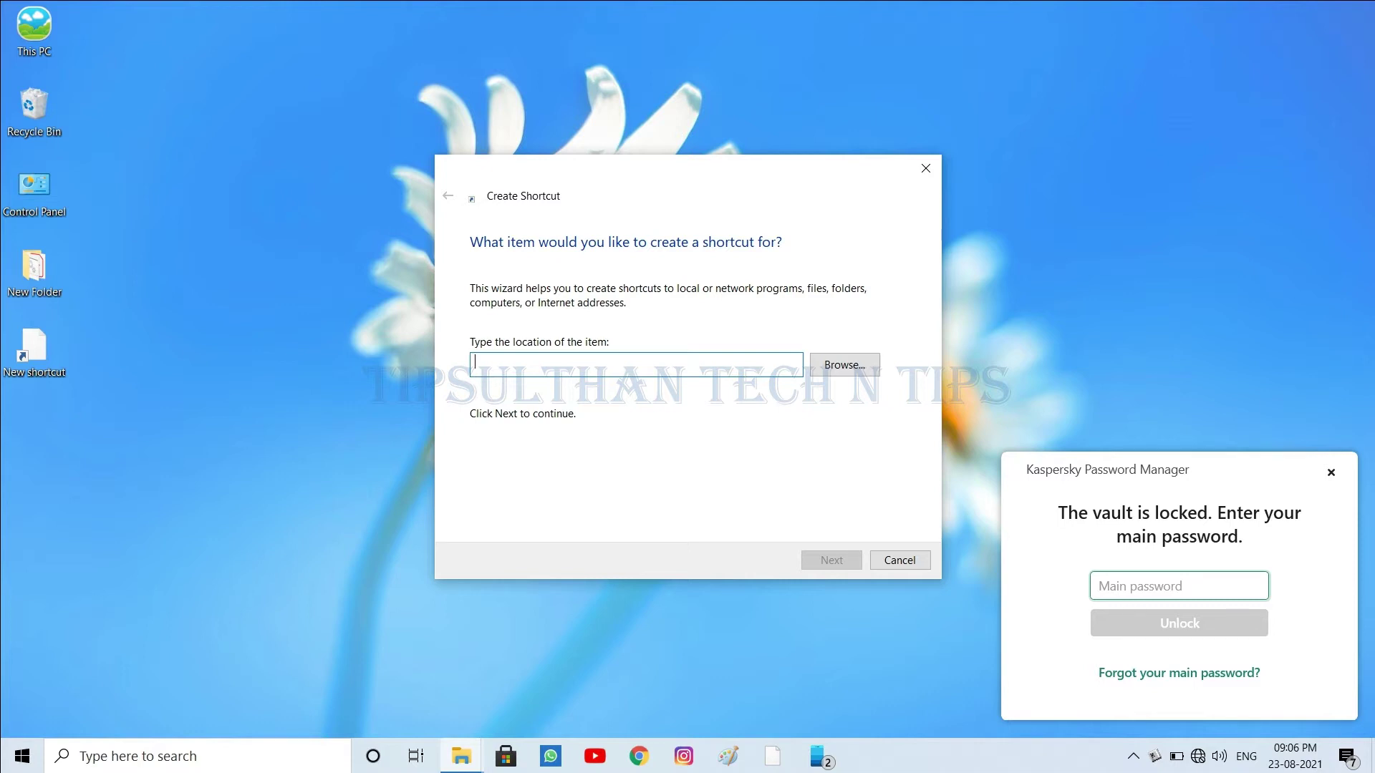
Dismiss the password manager's unlock prompt and choose the YOUTUBE folder on drive F: as the shortcut's target
click(847, 366)
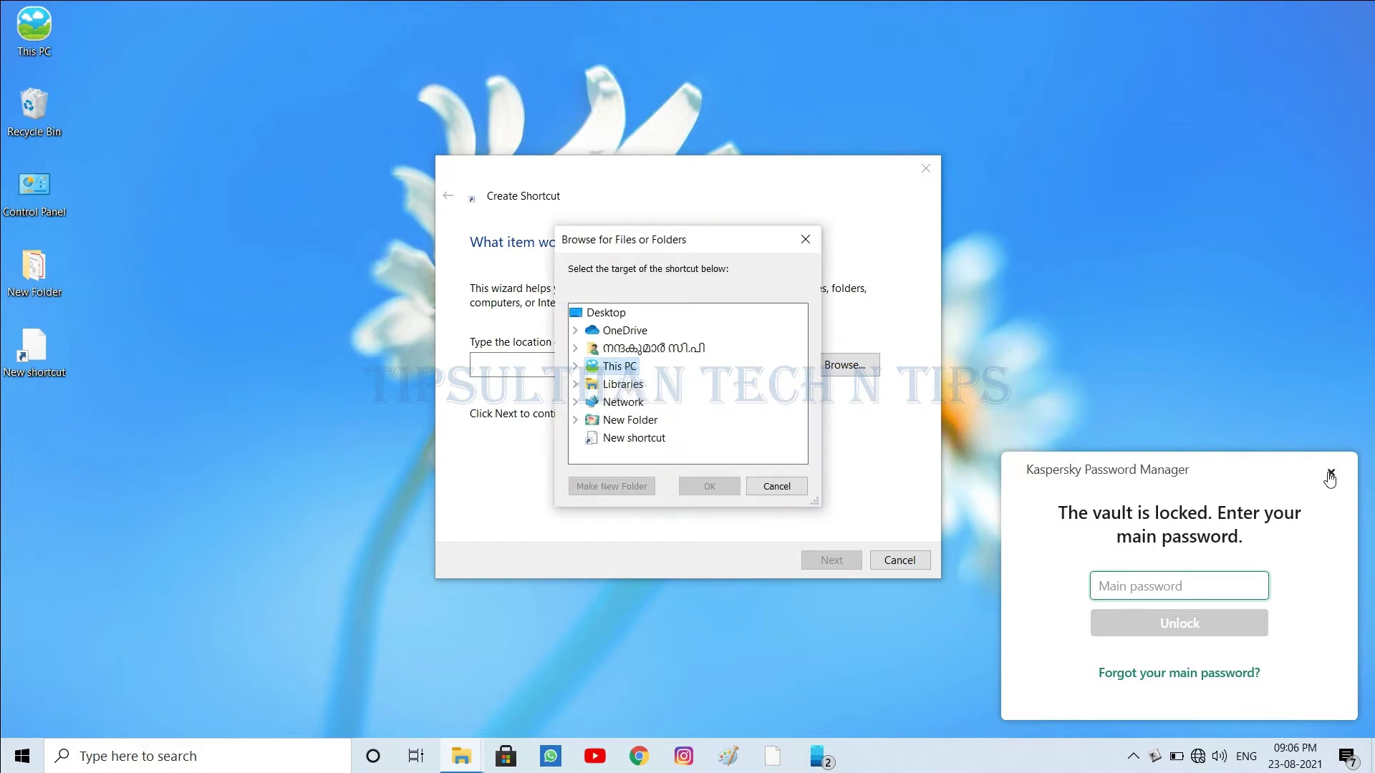
click(1330, 476)
click(781, 487)
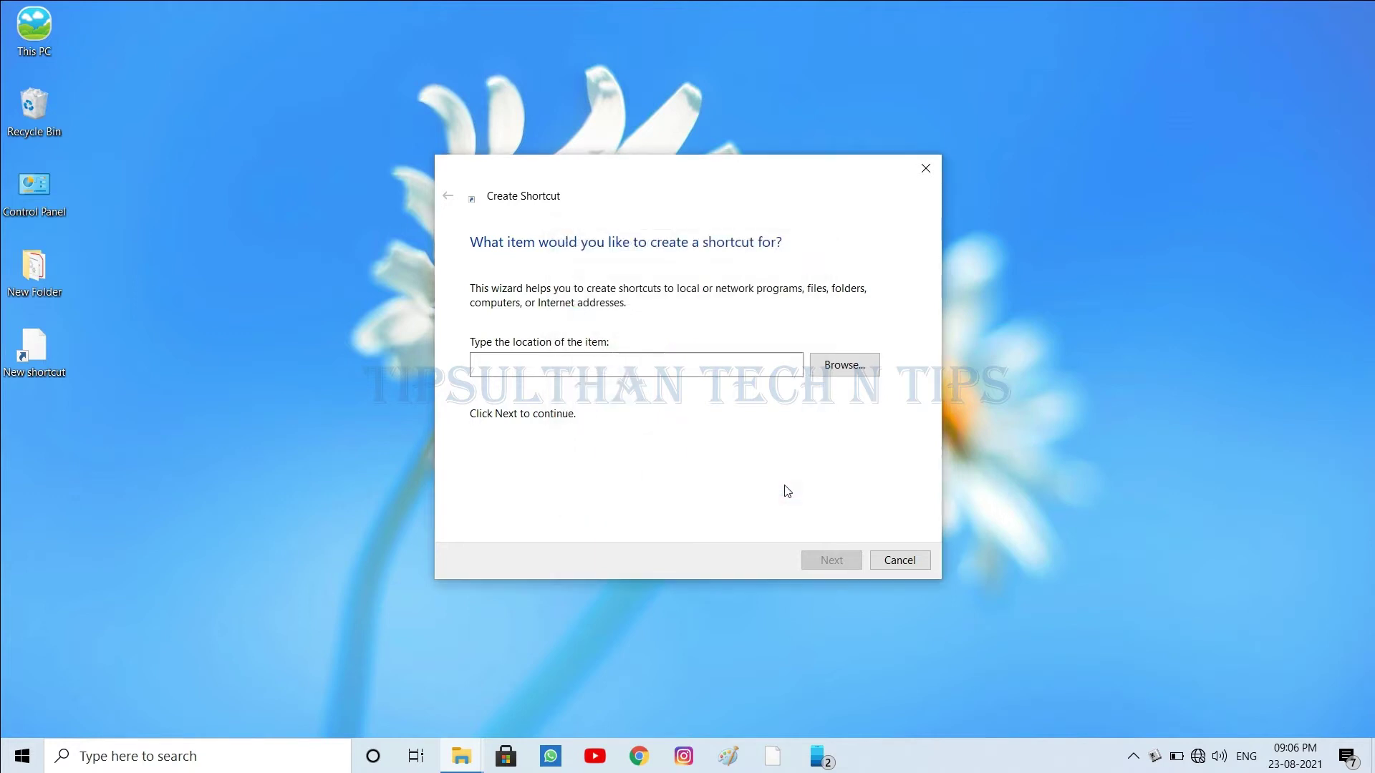
click(847, 361)
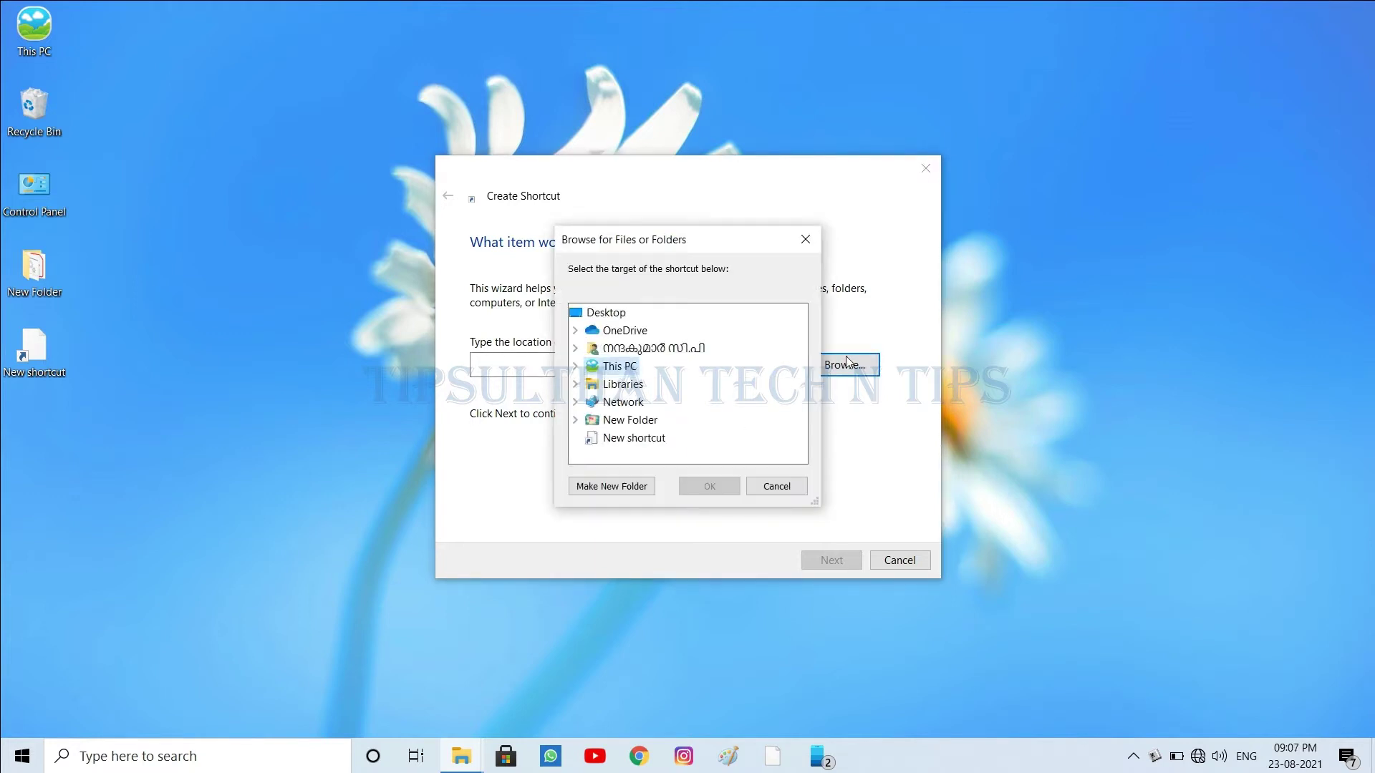
click(579, 368)
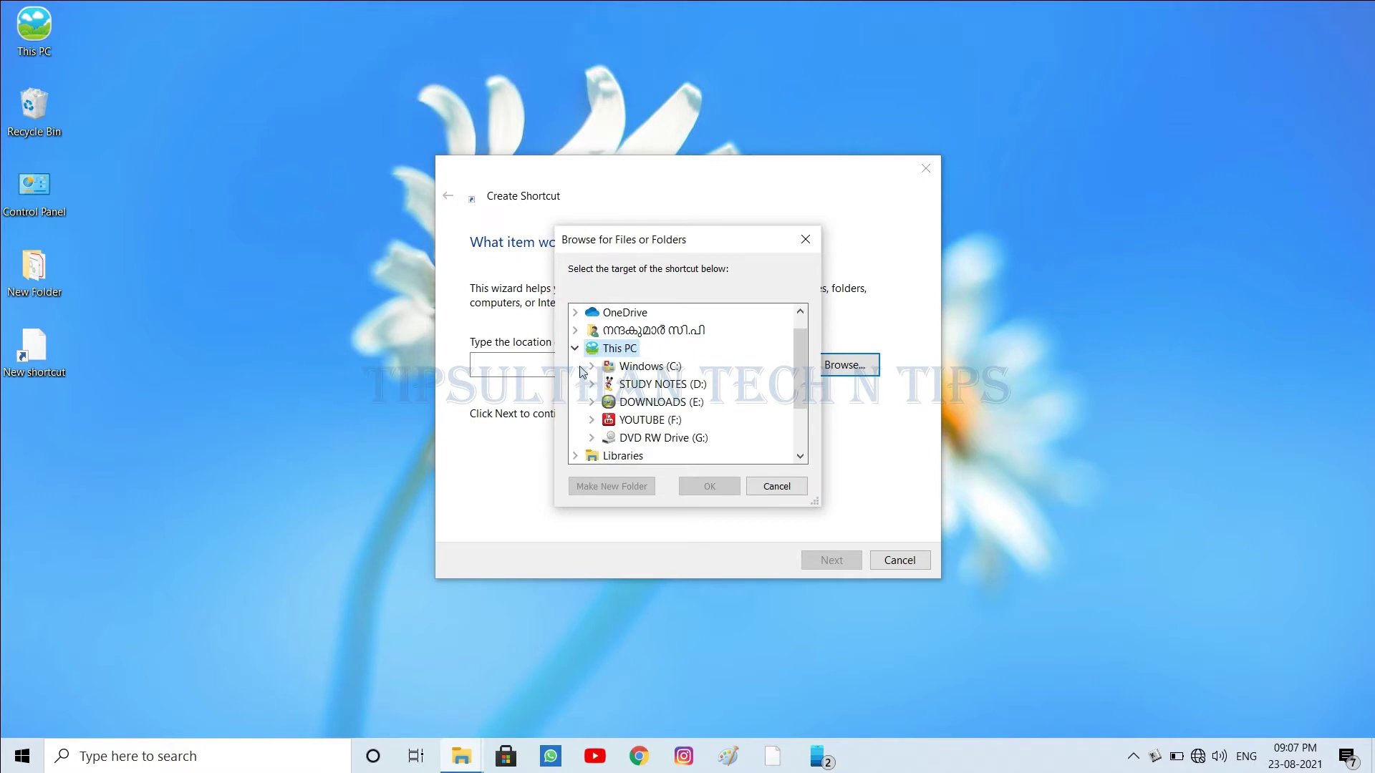
click(592, 421)
double_click(645, 439)
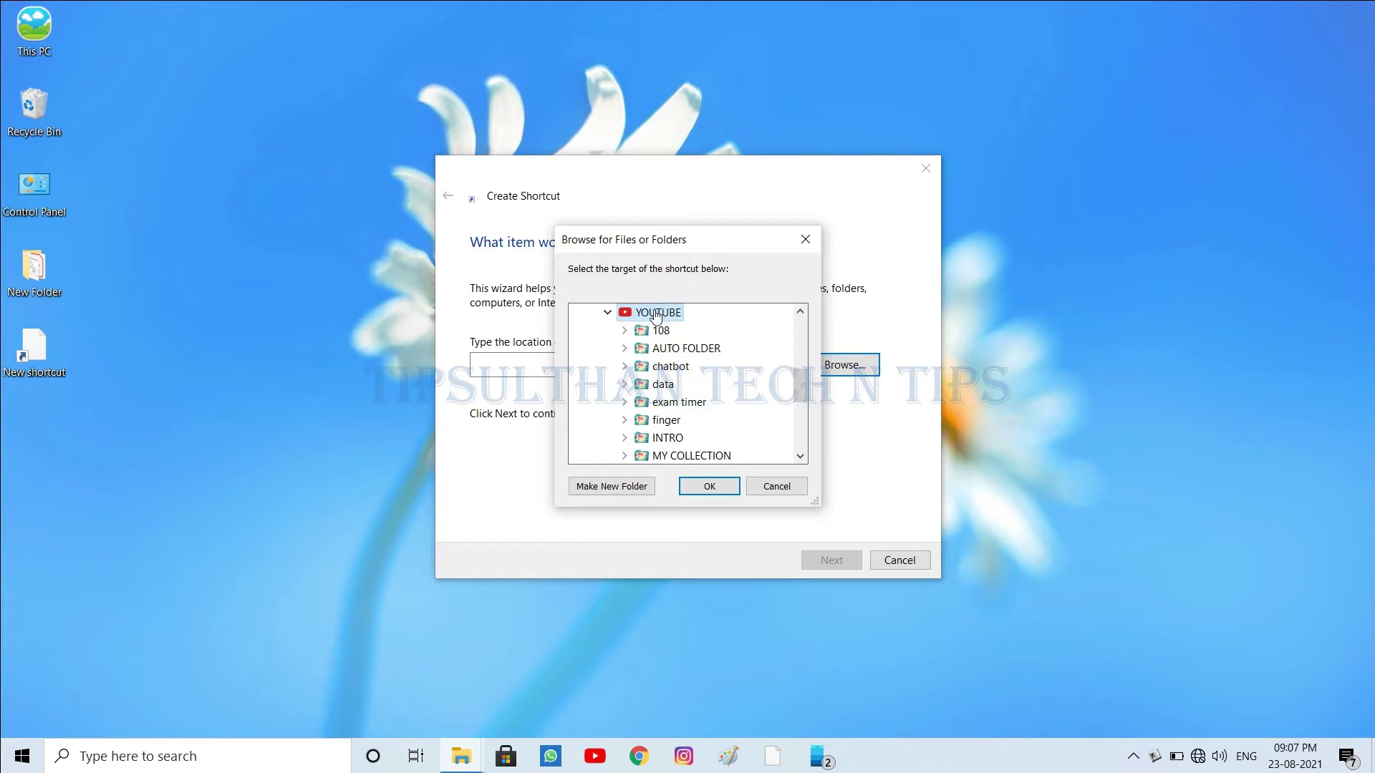
click(709, 487)
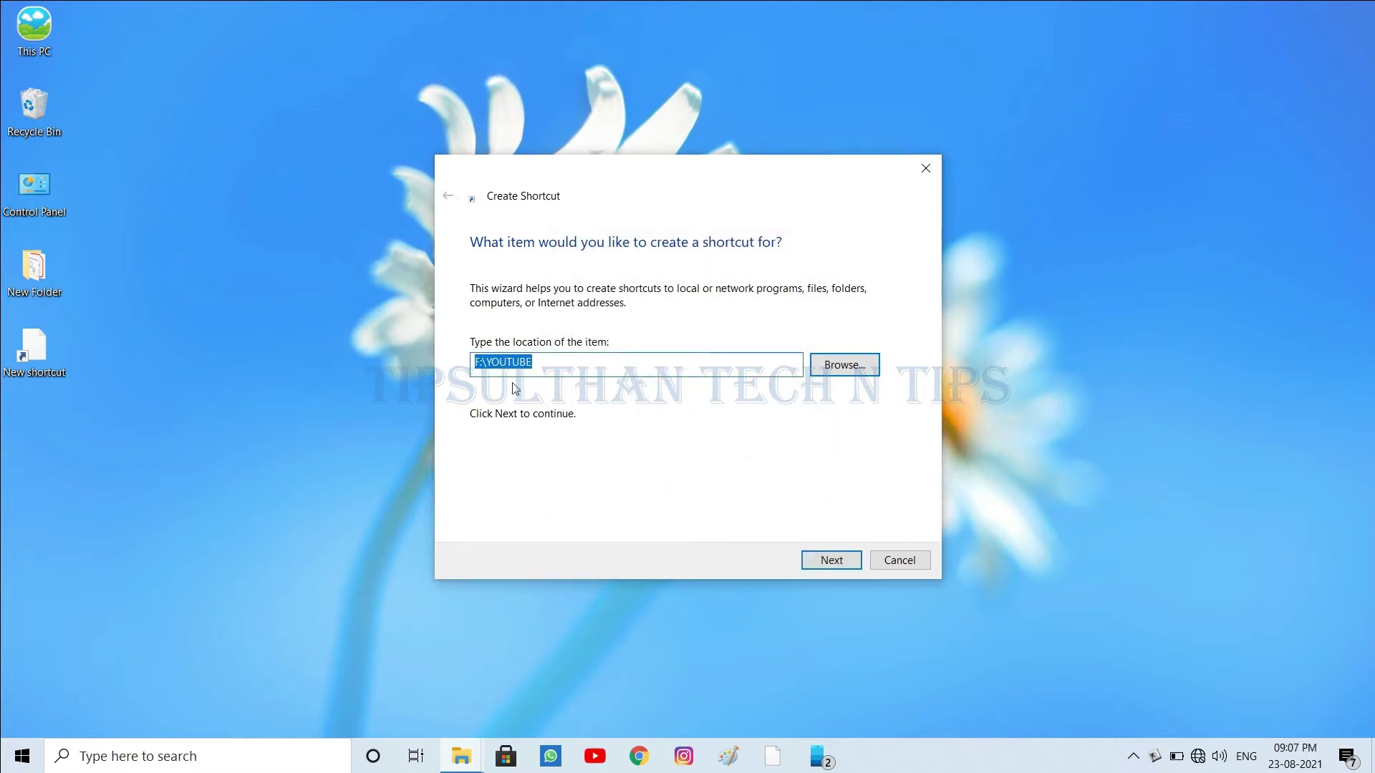
Prefix the shortcut's target path so it reads "subst X: F:\YOUTUBE" and continue to the naming page
click(475, 362)
text(s)
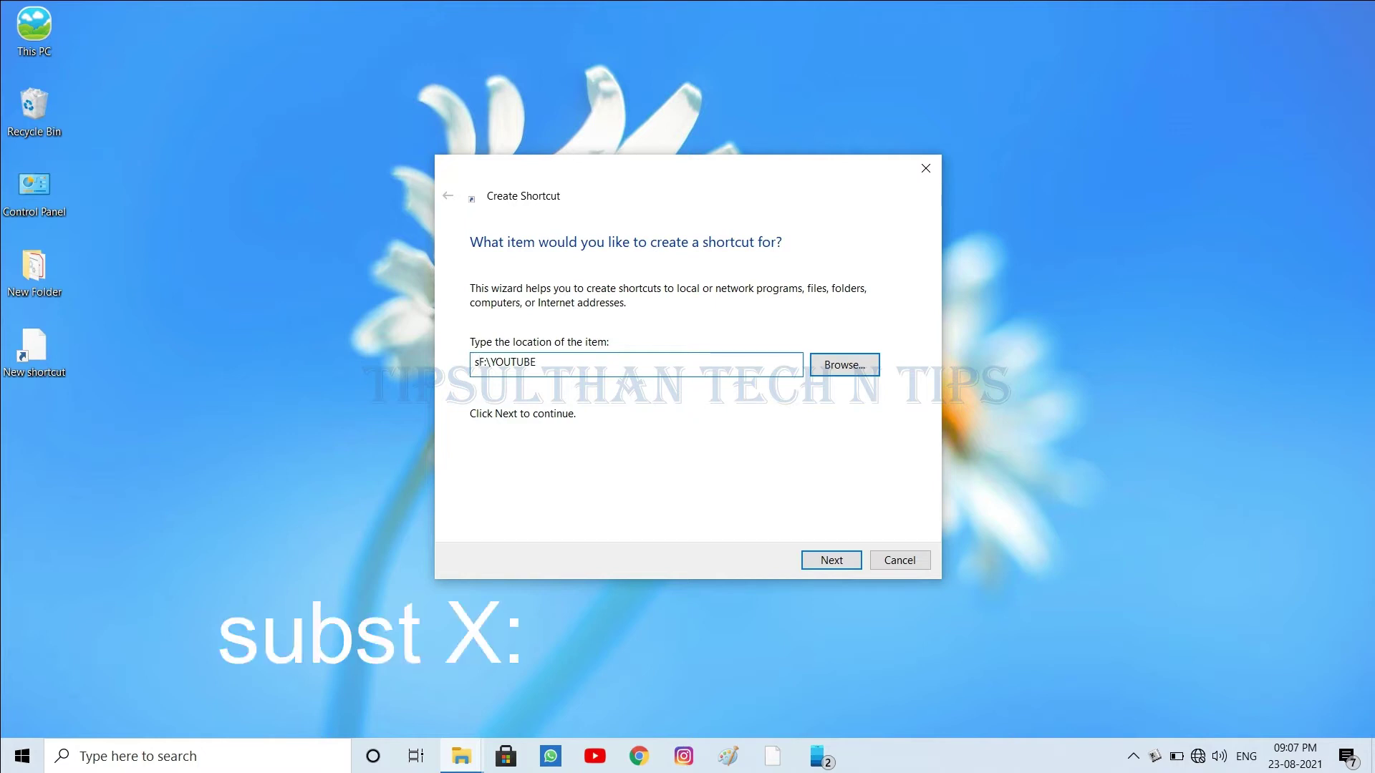
text(ubst)
text(X:)
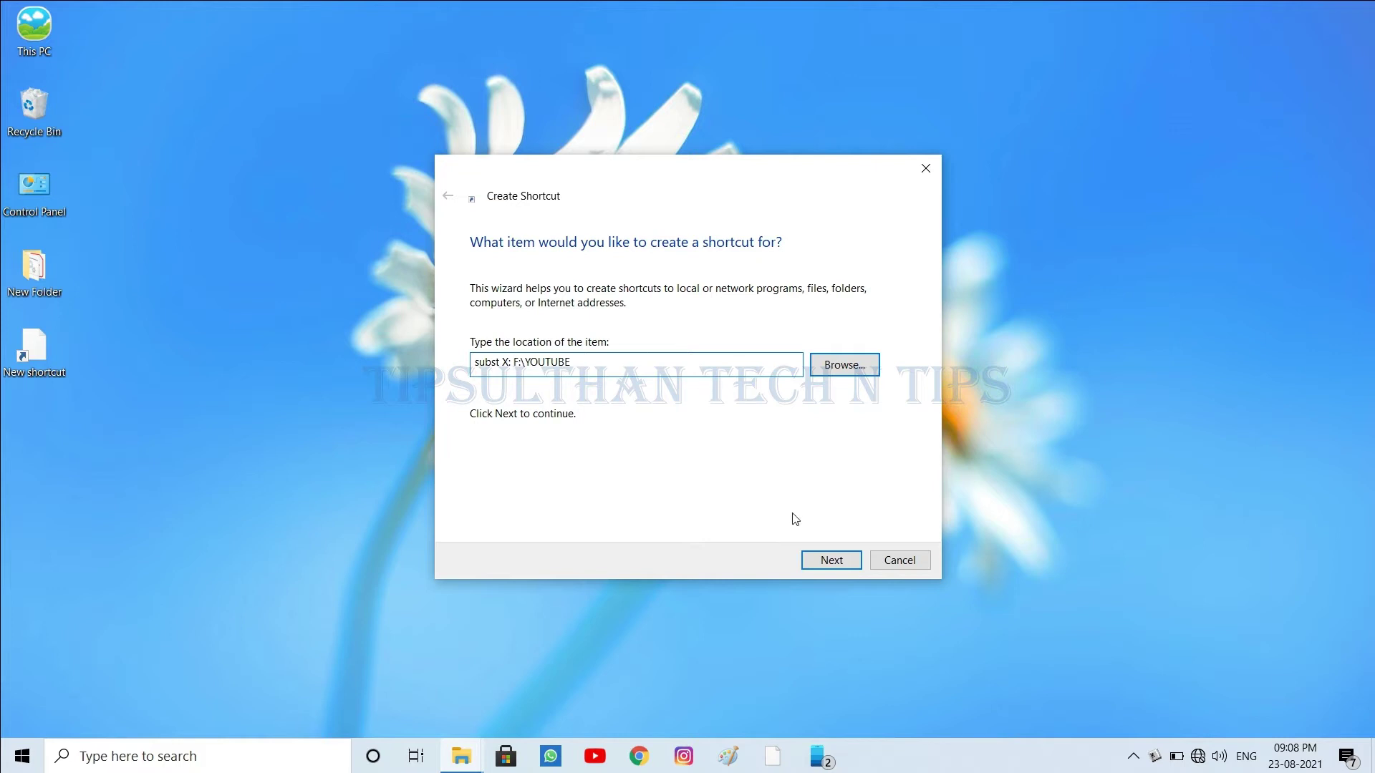
click(831, 561)
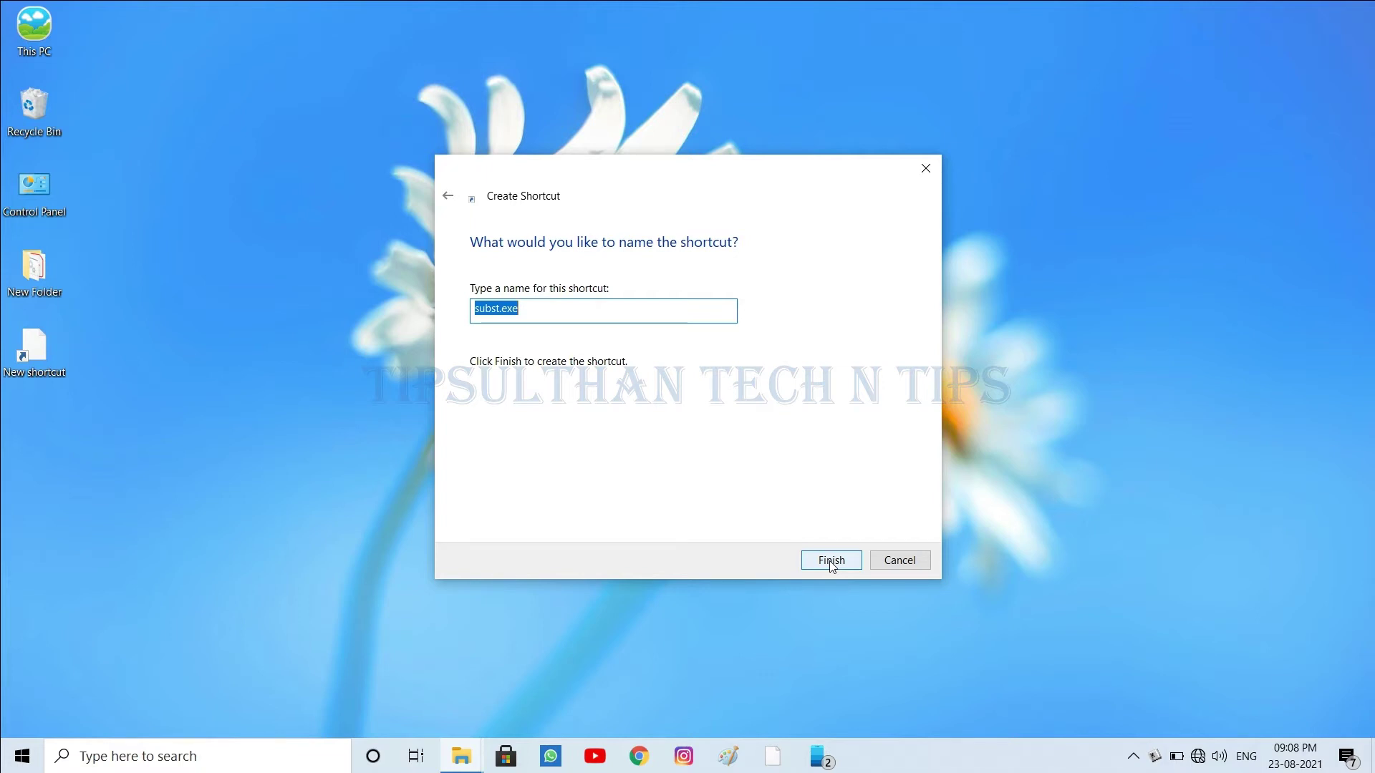
Name the shortcut youtube.exe and finish creating it
click(499, 309)
key(BackSpace)
key(BackSpace)
key(BackSpace)
key(BackSpace)
key(BackSpace)
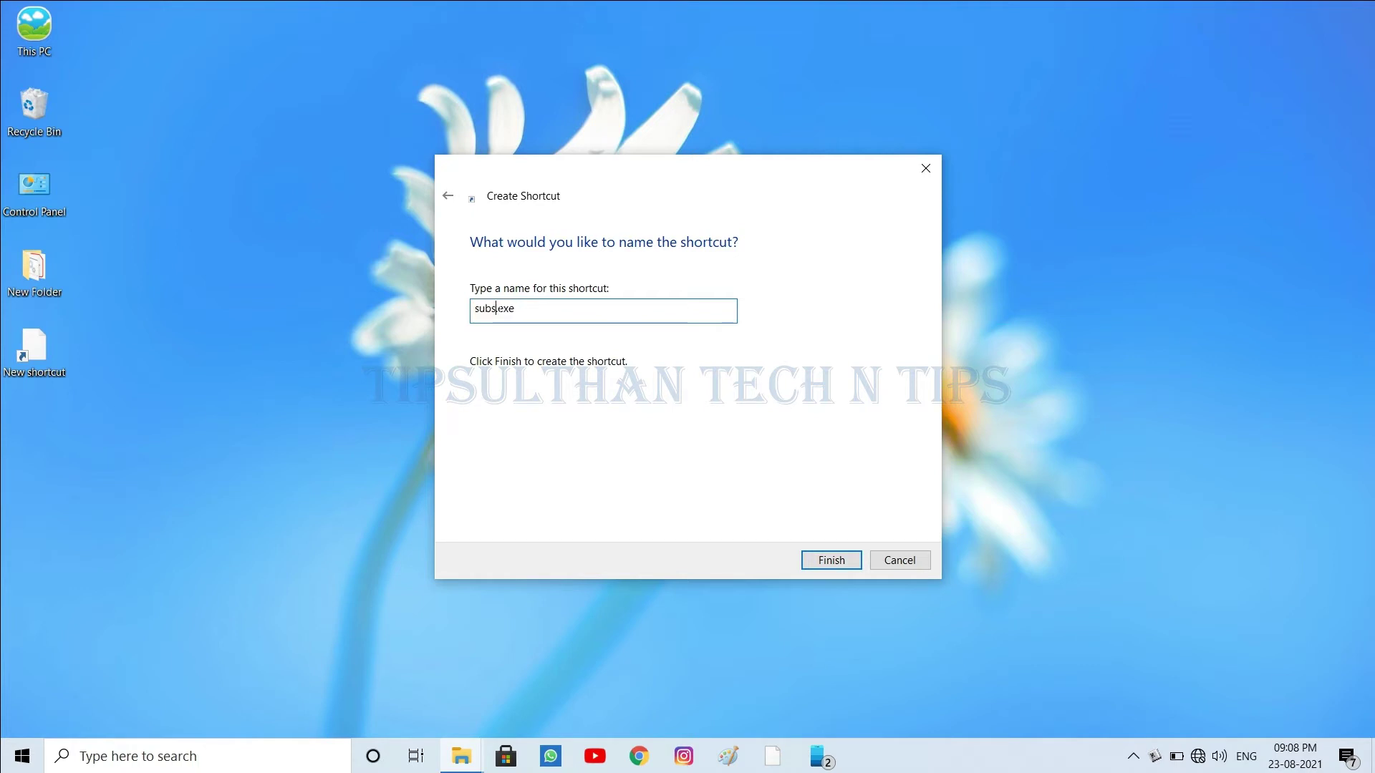
text(youtube)
click(827, 562)
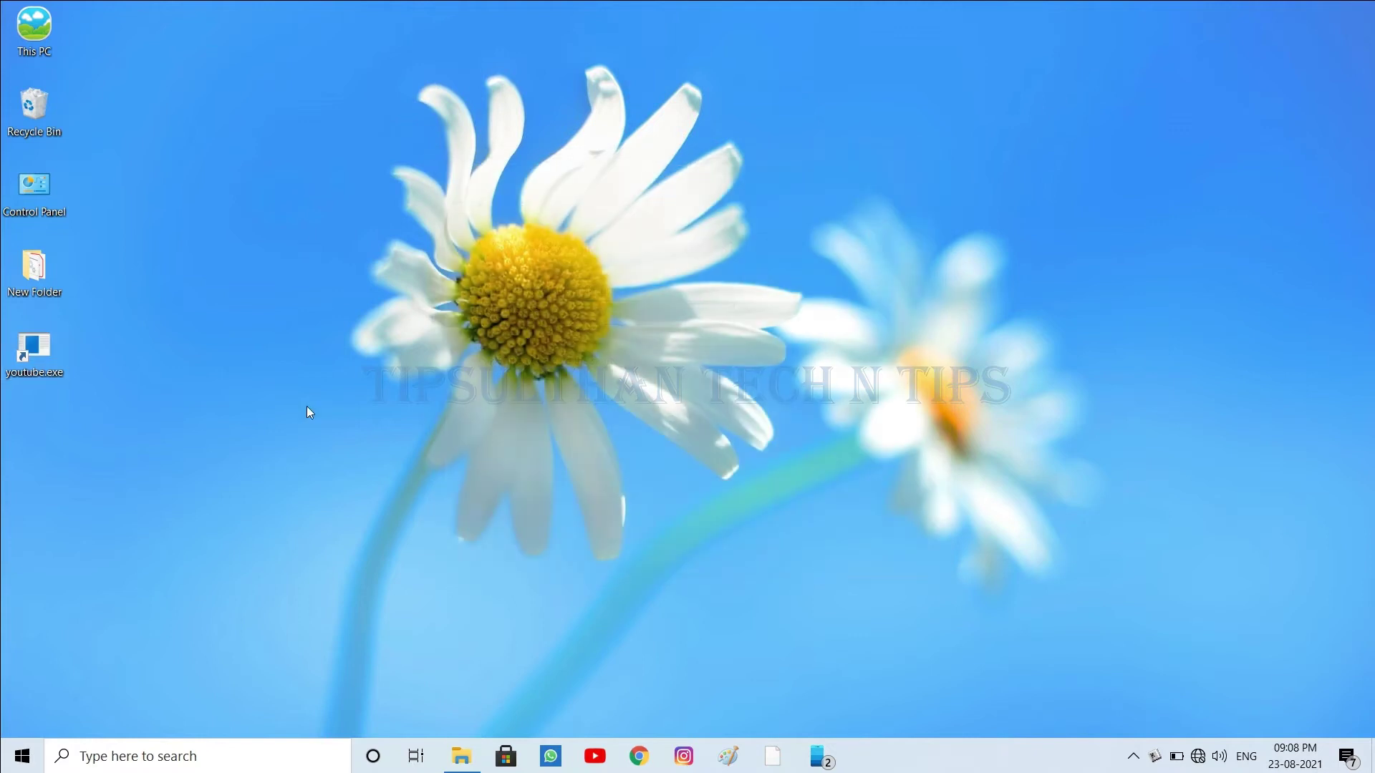
Run the youtube.exe desktop shortcut, then open This PC and refresh its list of drives
double_click(41, 358)
double_click(29, 29)
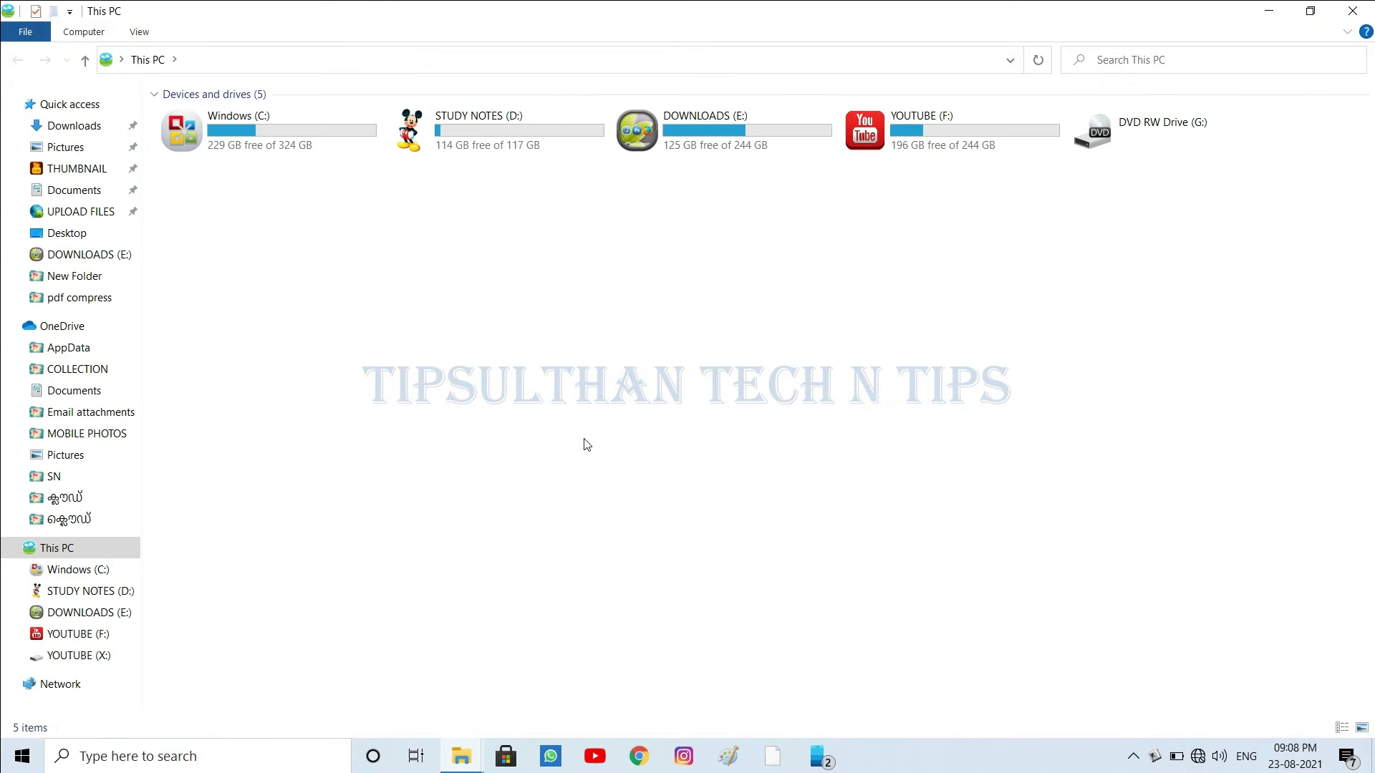
right_click(981, 402)
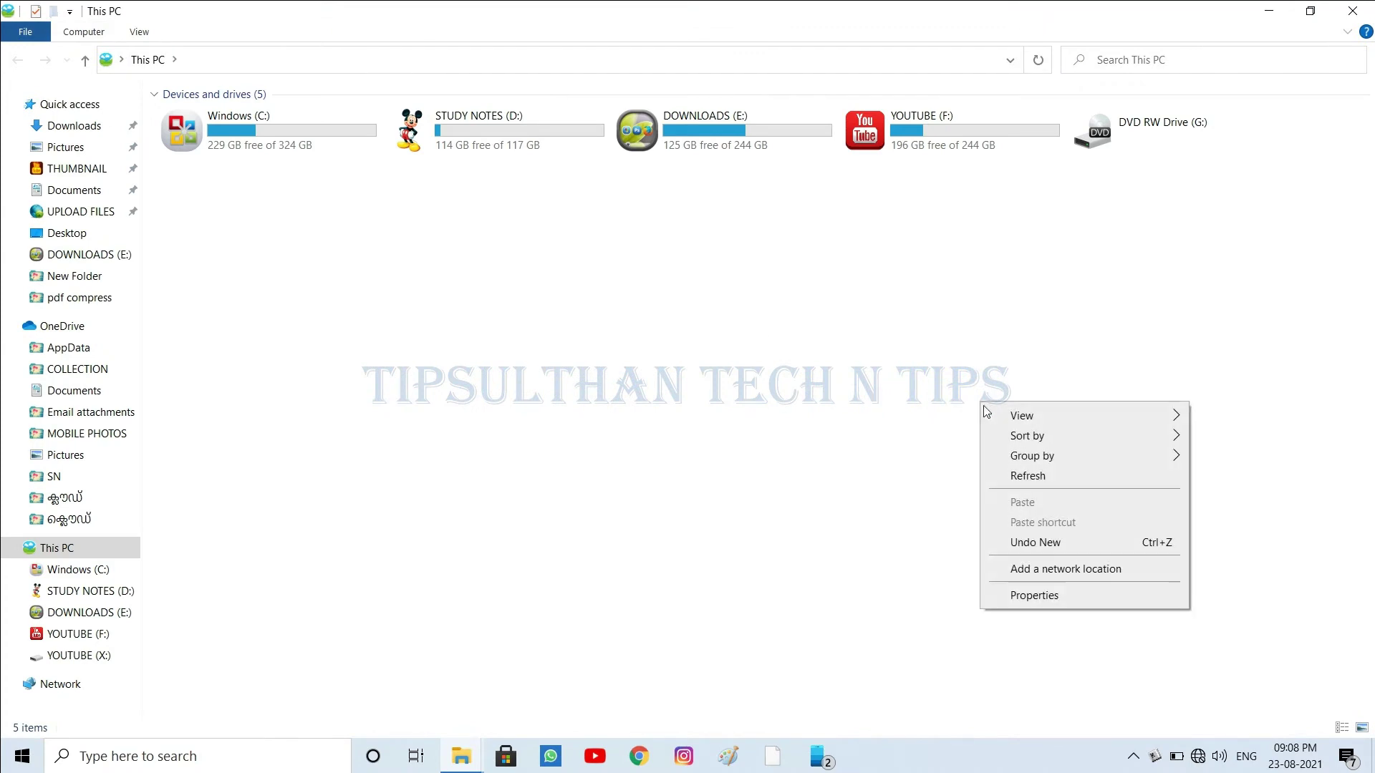
click(1037, 477)
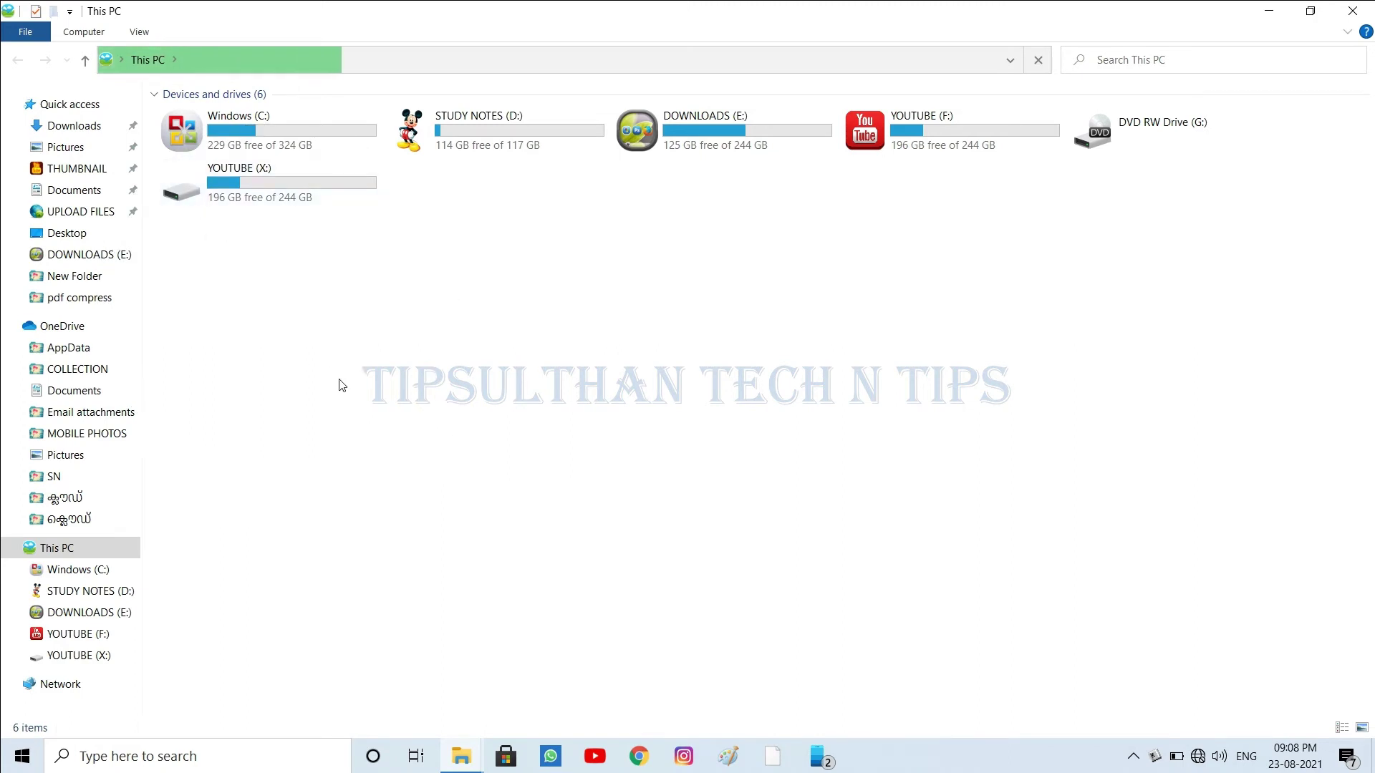
Open the YOUTUBE (X:) drive to examine its contents, and return to This PC
click(240, 199)
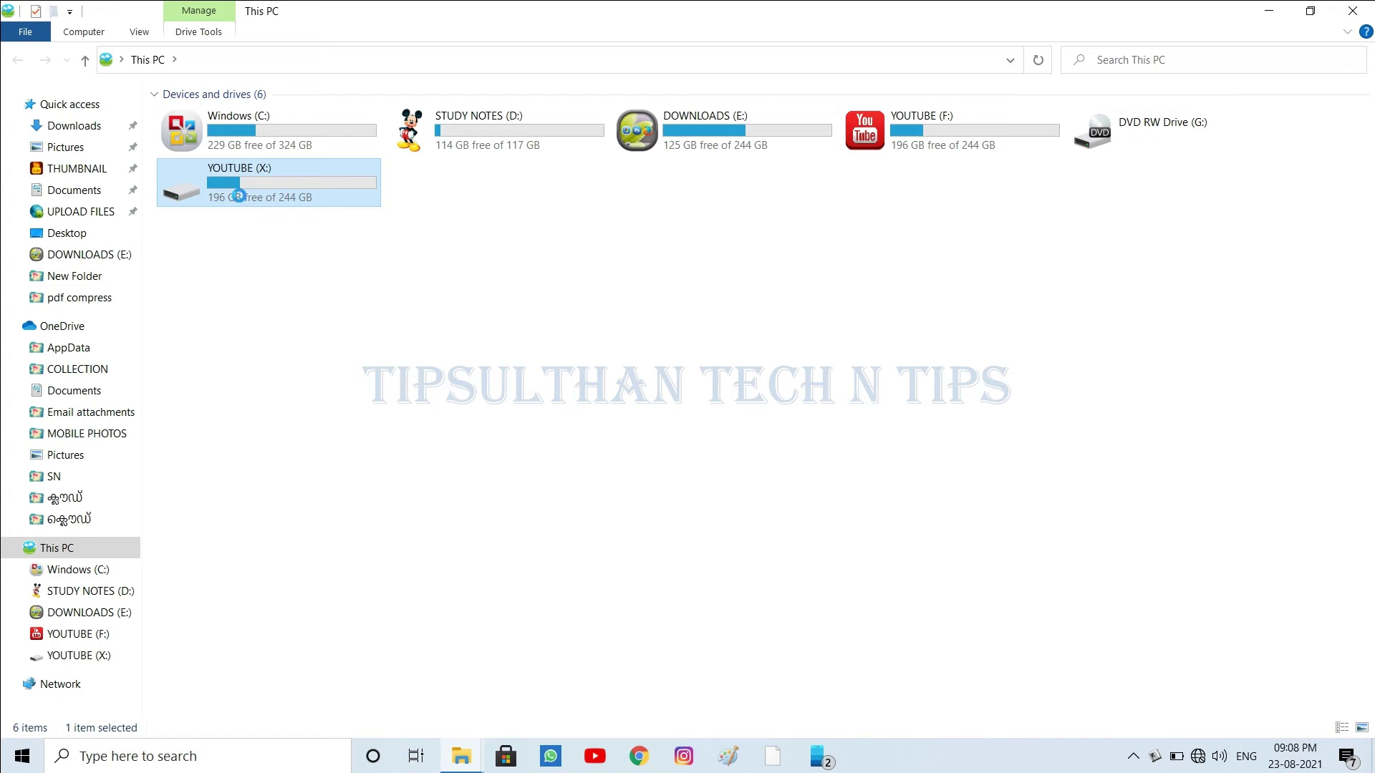
double_click(239, 196)
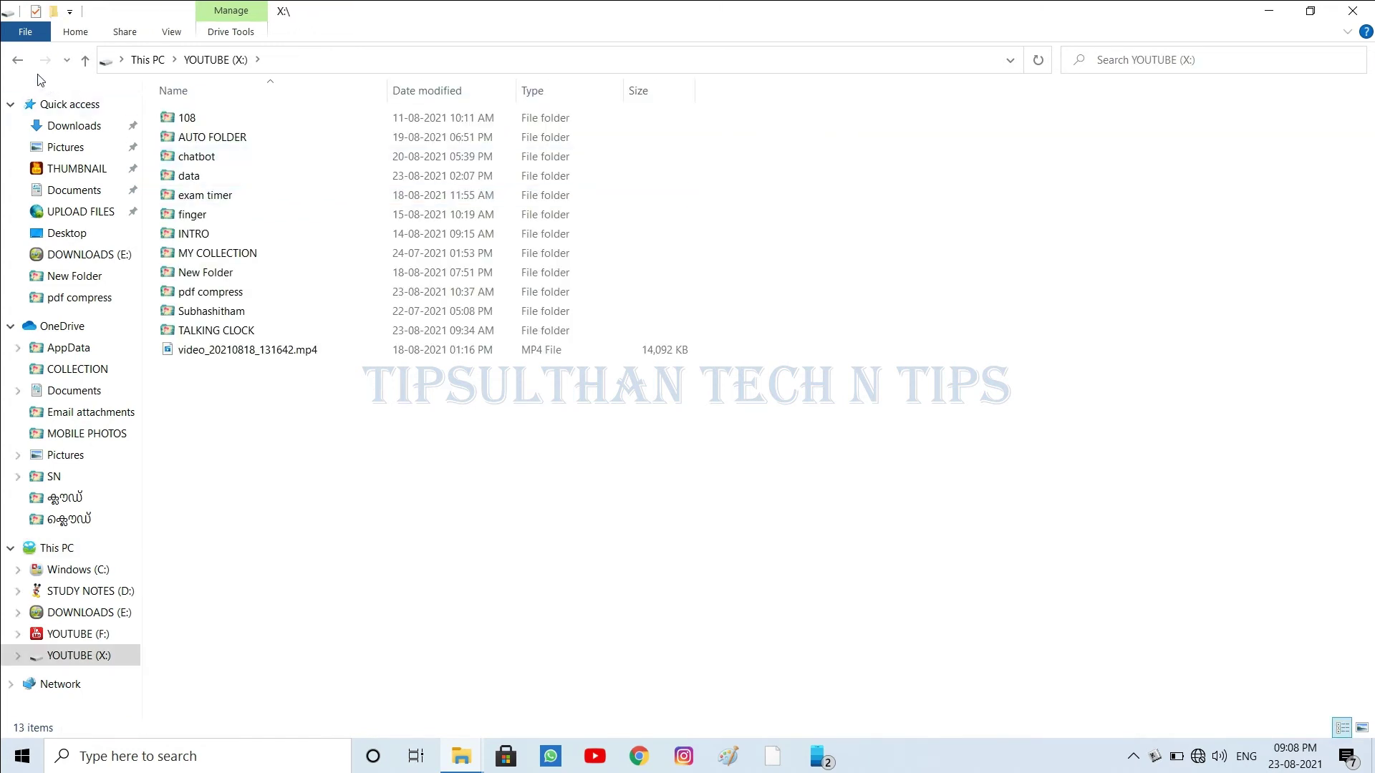
click(15, 60)
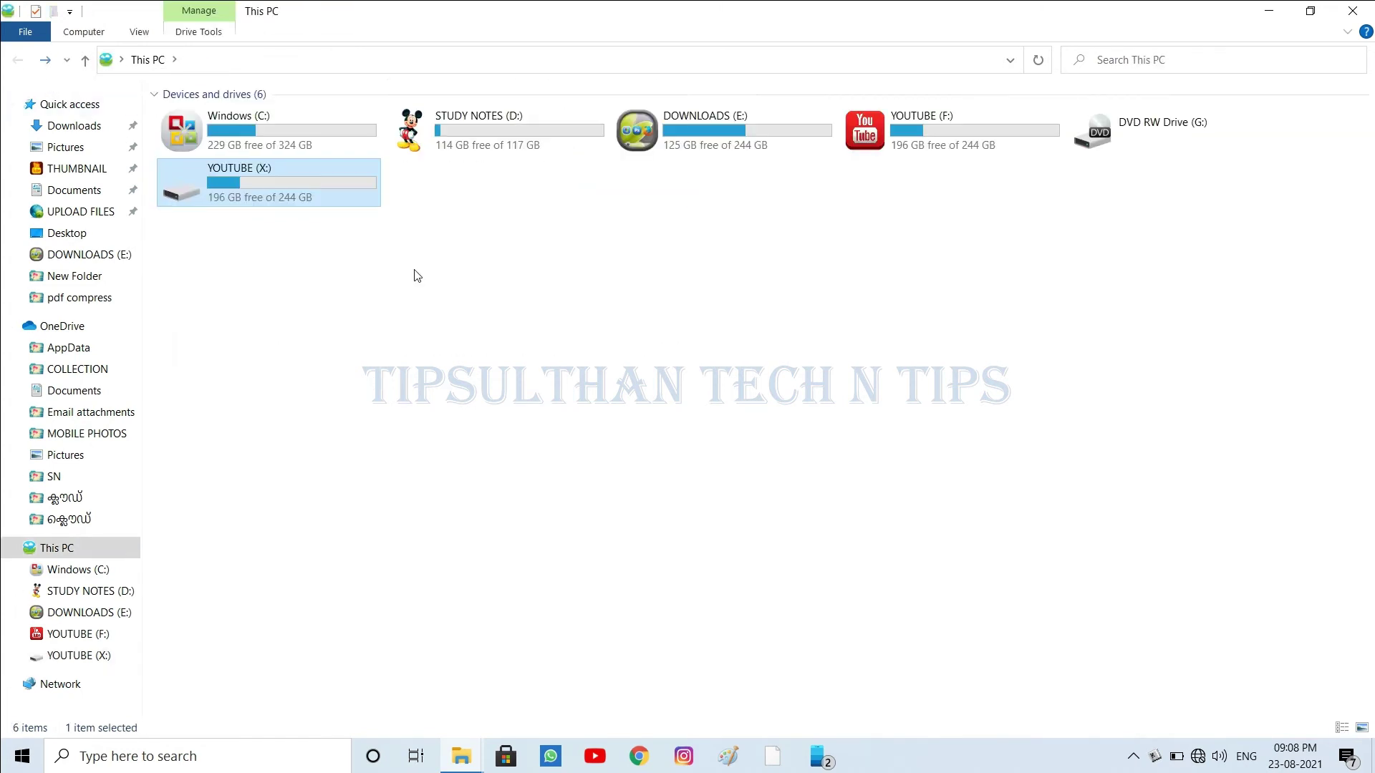
Reopen the YOUTUBE (X:) drive, display its contents as large icons, and go back to This PC
mouse_move(216, 185)
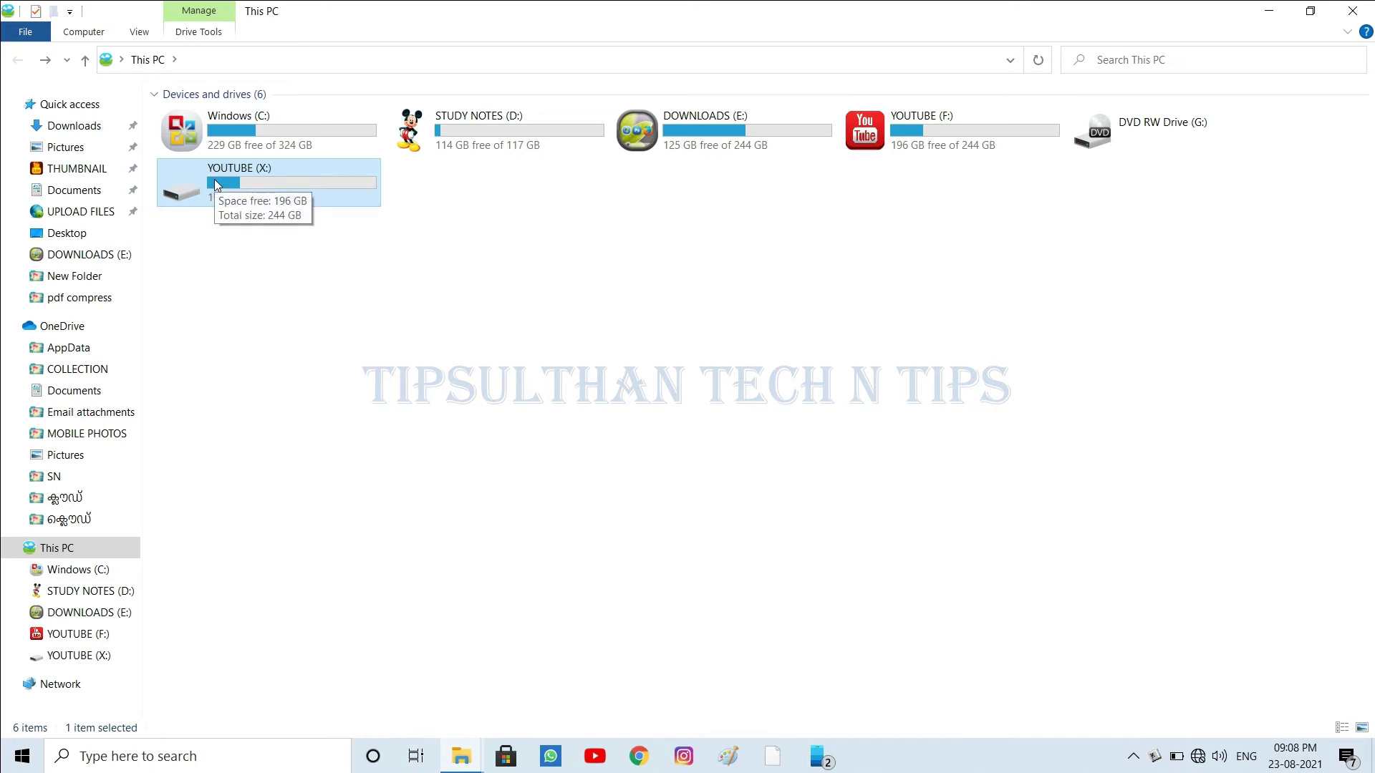
double_click(215, 185)
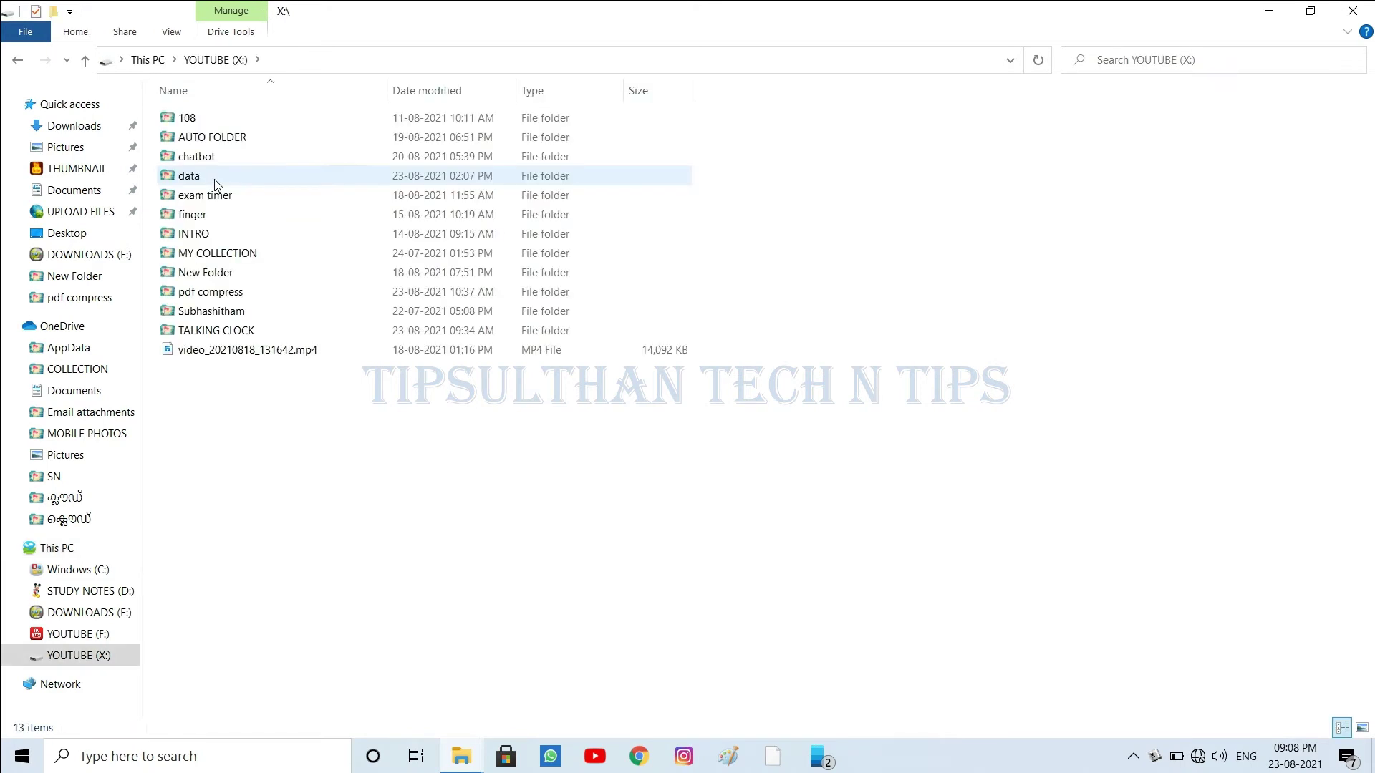
right_click(417, 455)
mouse_move(513, 496)
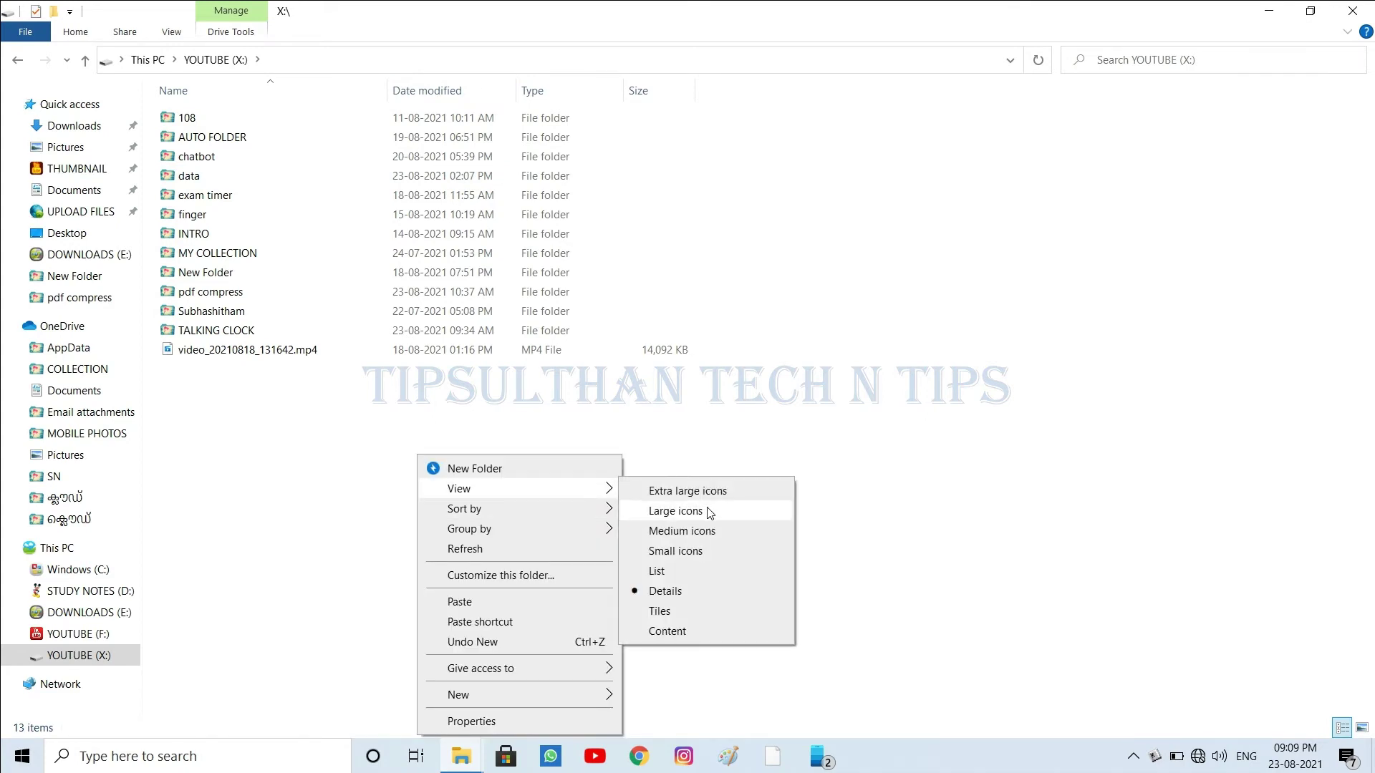
click(676, 510)
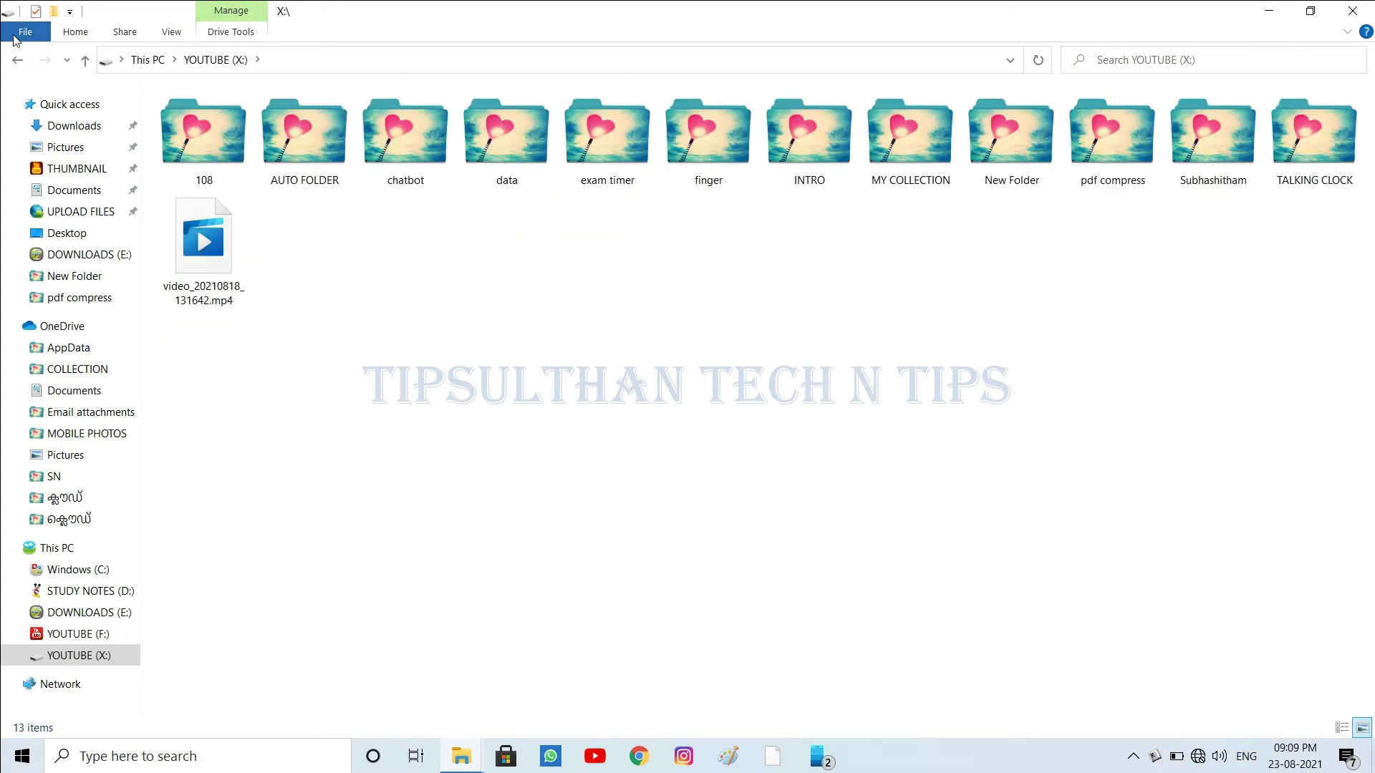
click(18, 60)
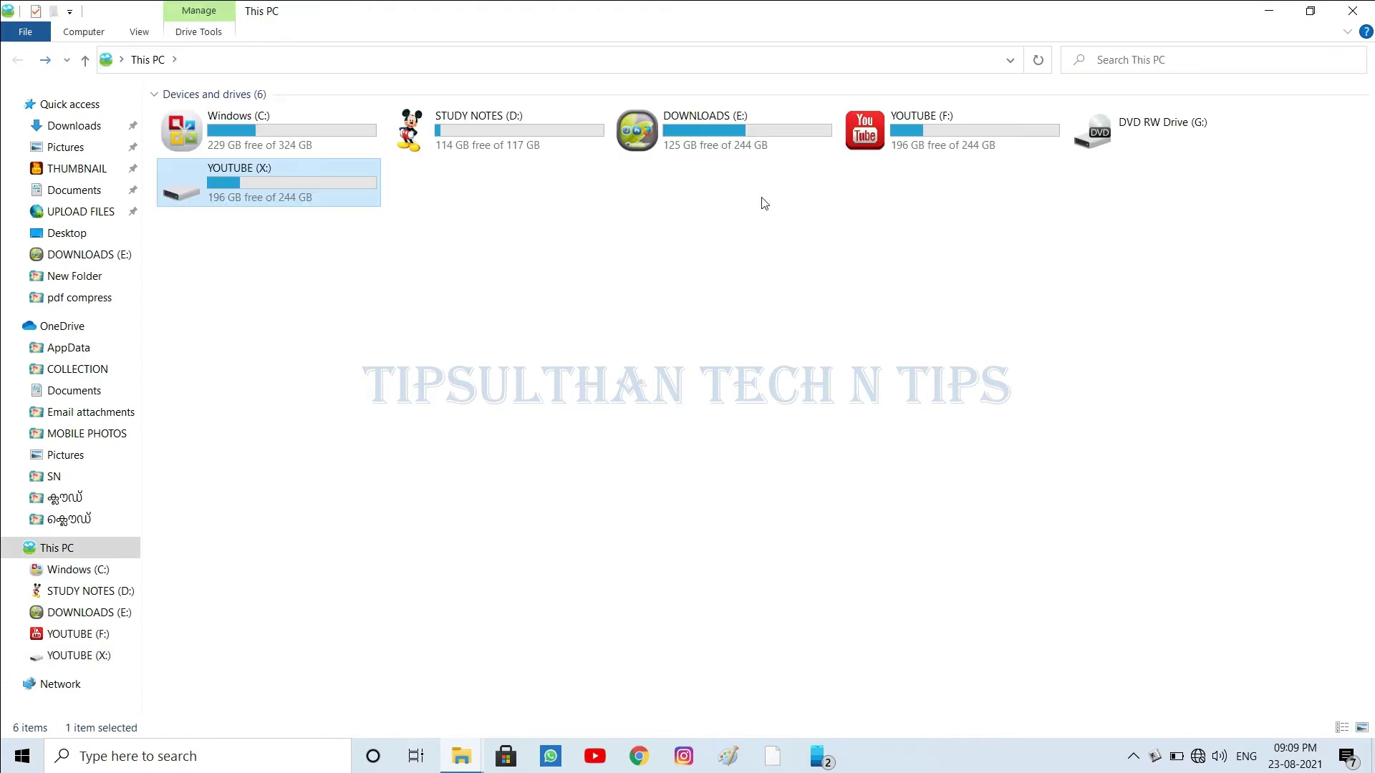
View the YOUTUBE folder on drive F: to compare it with the virtual drive, and close the File Explorer window
double_click(897, 140)
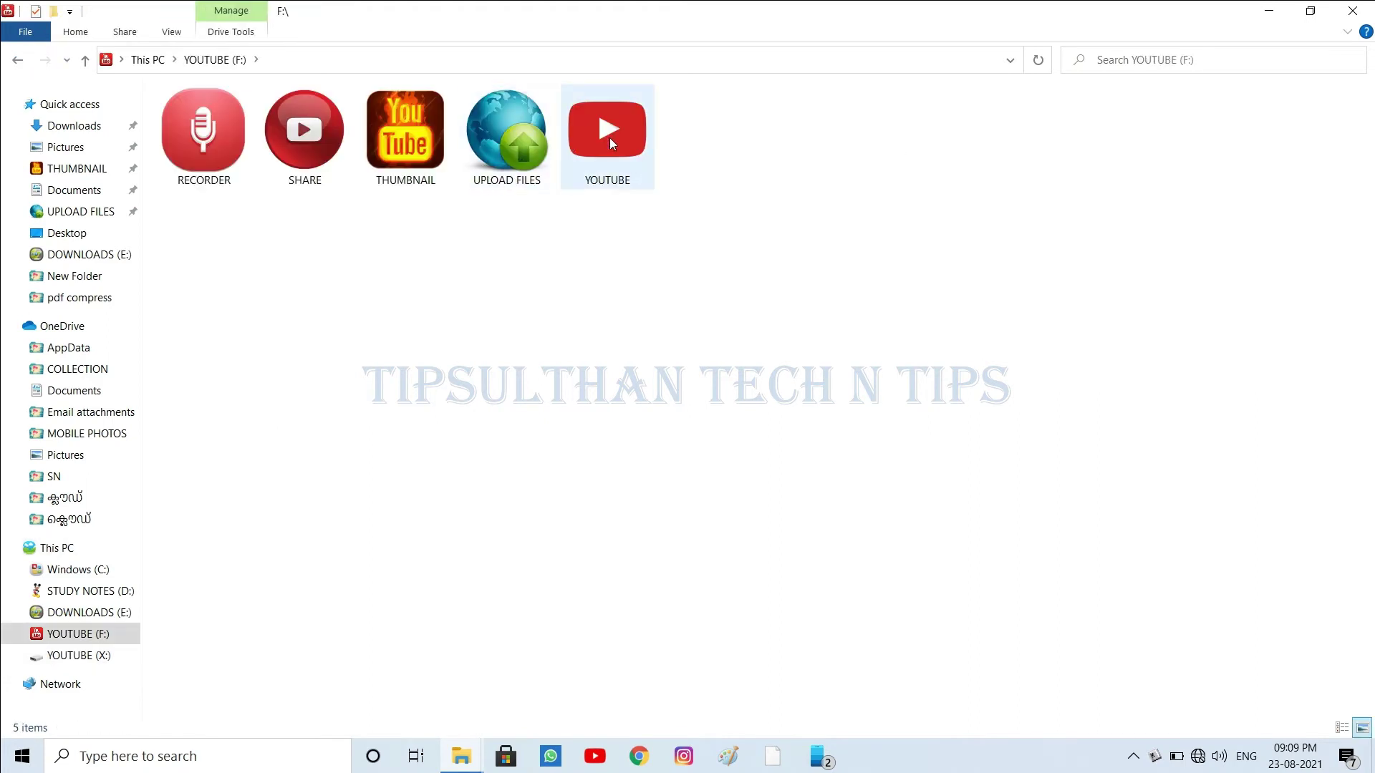
double_click(638, 156)
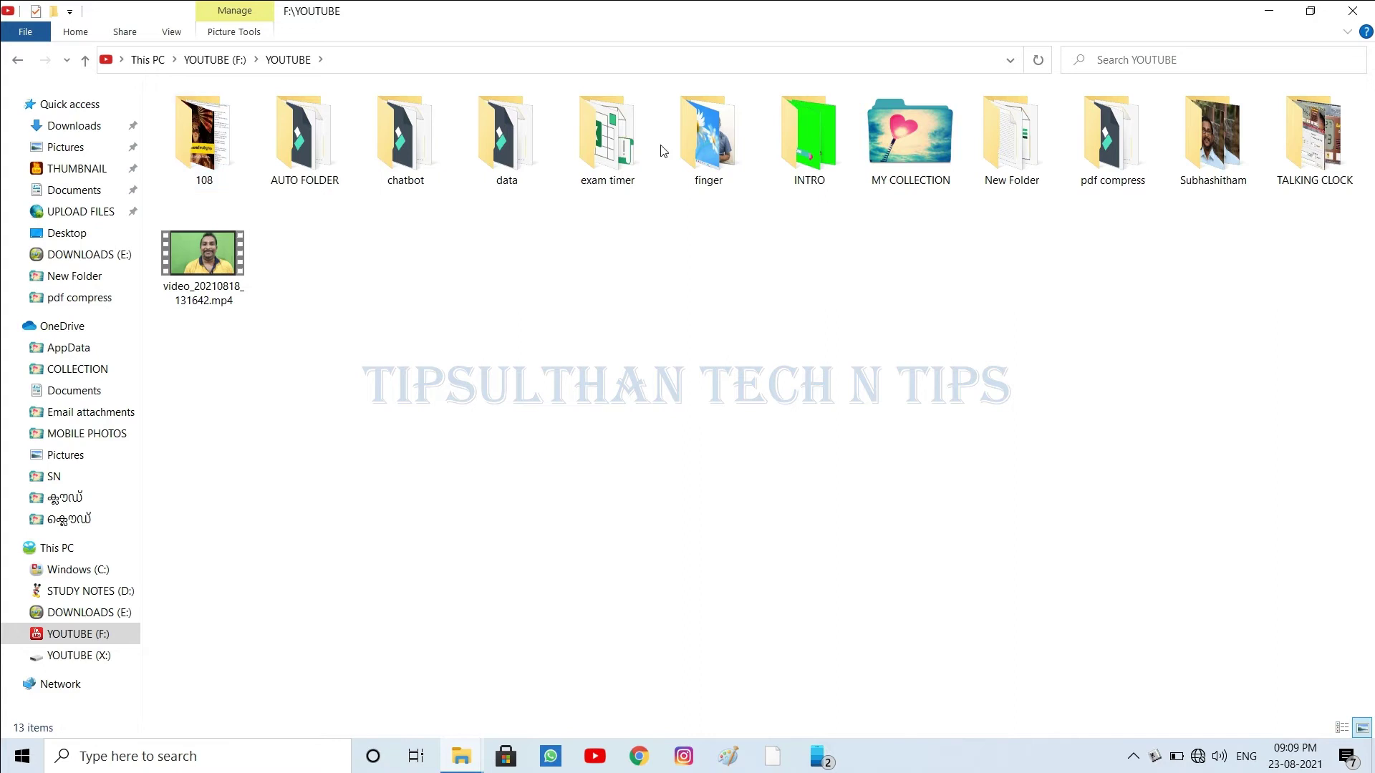
click(1353, 10)
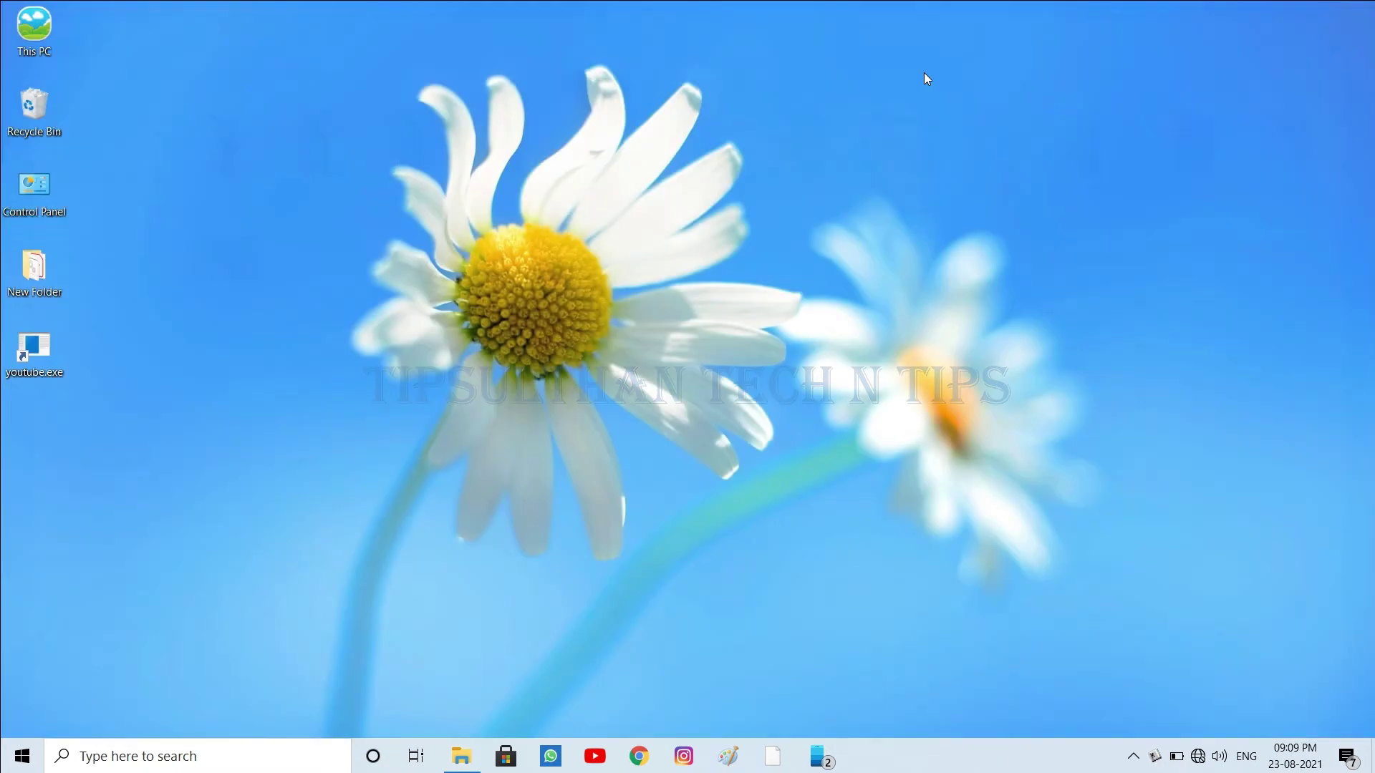
Reopen This PC, check the contents of the YOUTUBE (X:) drive again, and go back
double_click(38, 23)
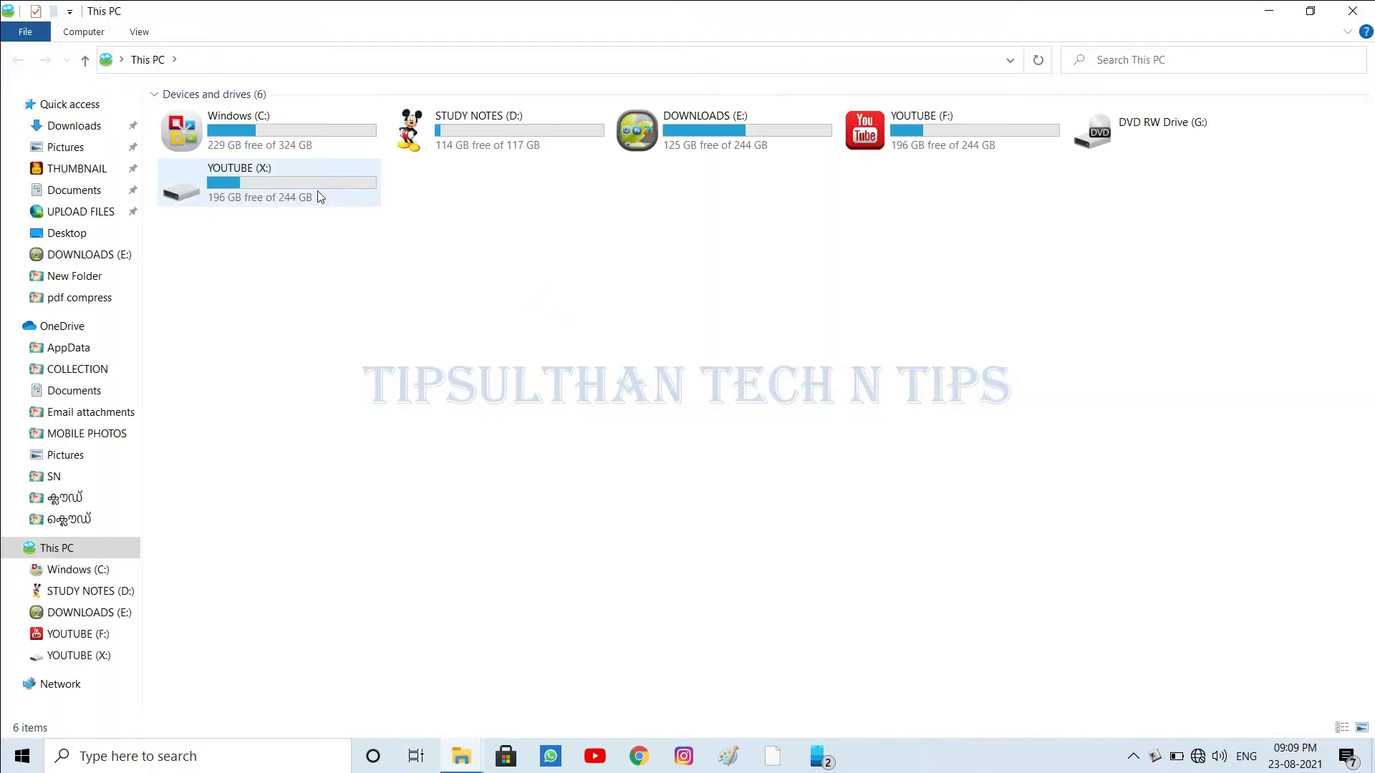
double_click(304, 194)
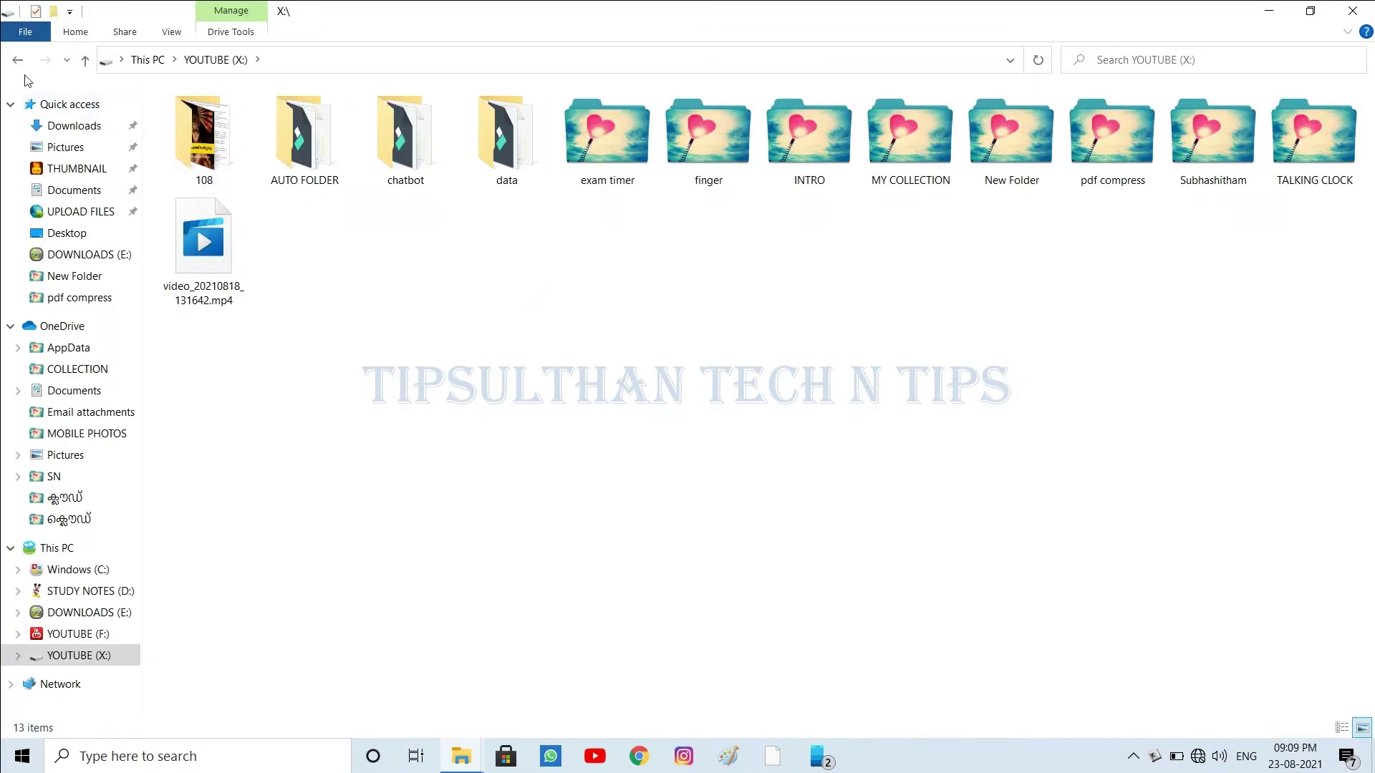
click(20, 62)
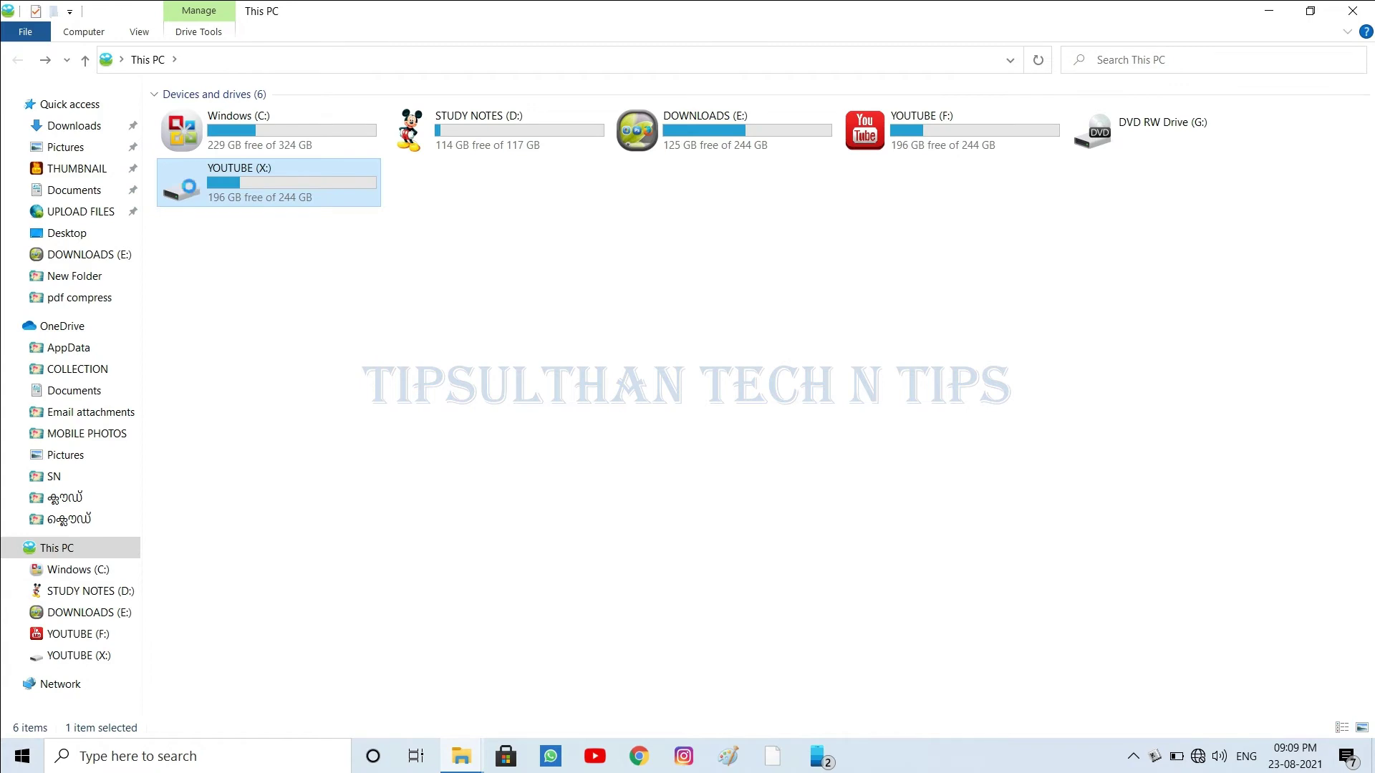
Review the folder customization settings in the YOUTUBE (X:) drive's properties, and apply them without changing any option
right_click(189, 192)
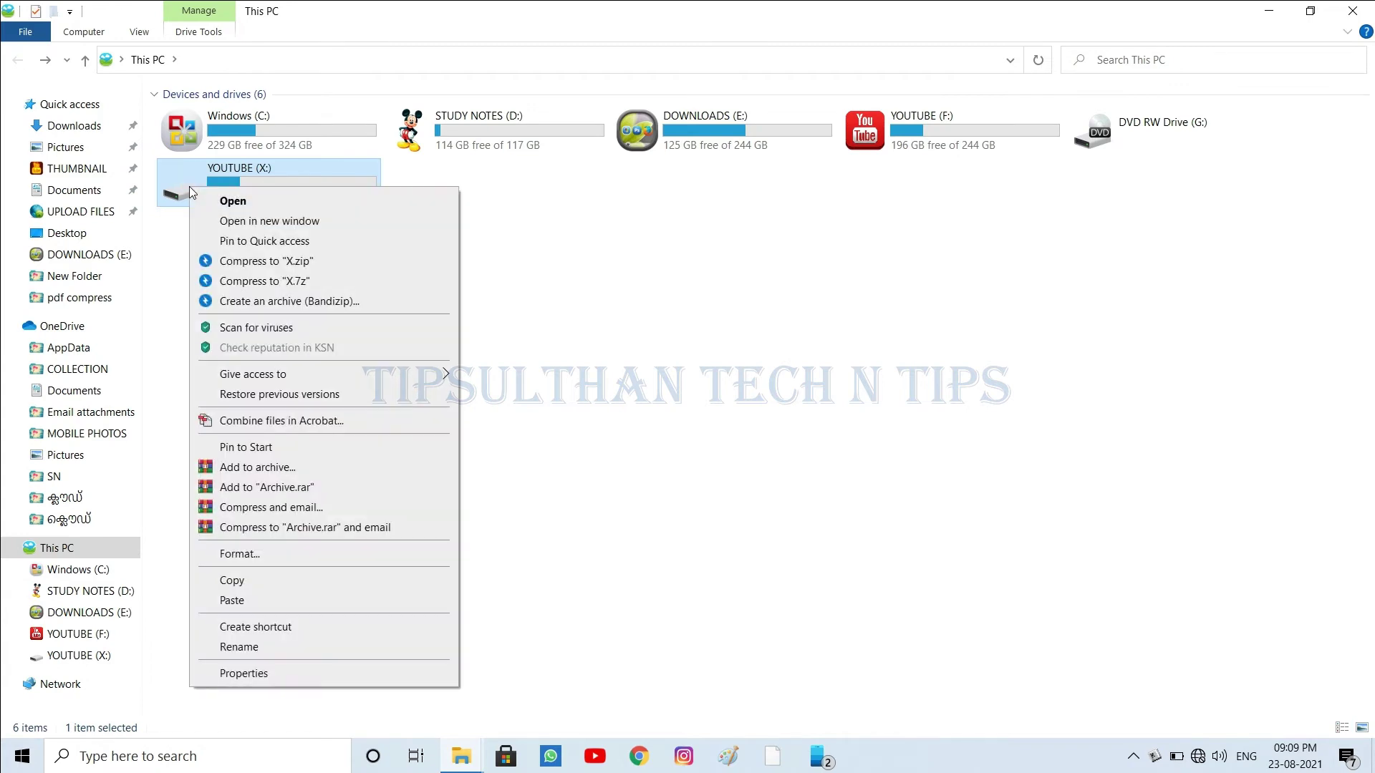
click(245, 671)
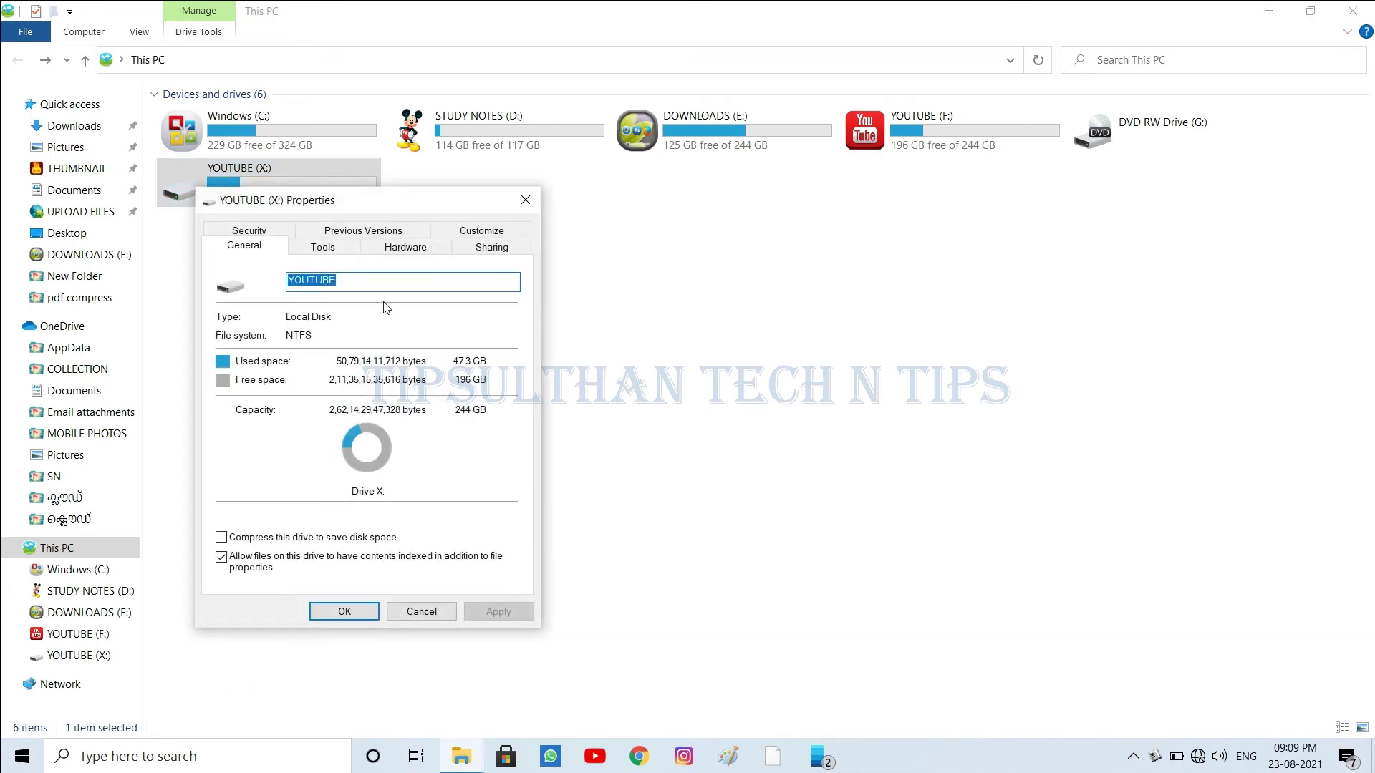
click(481, 230)
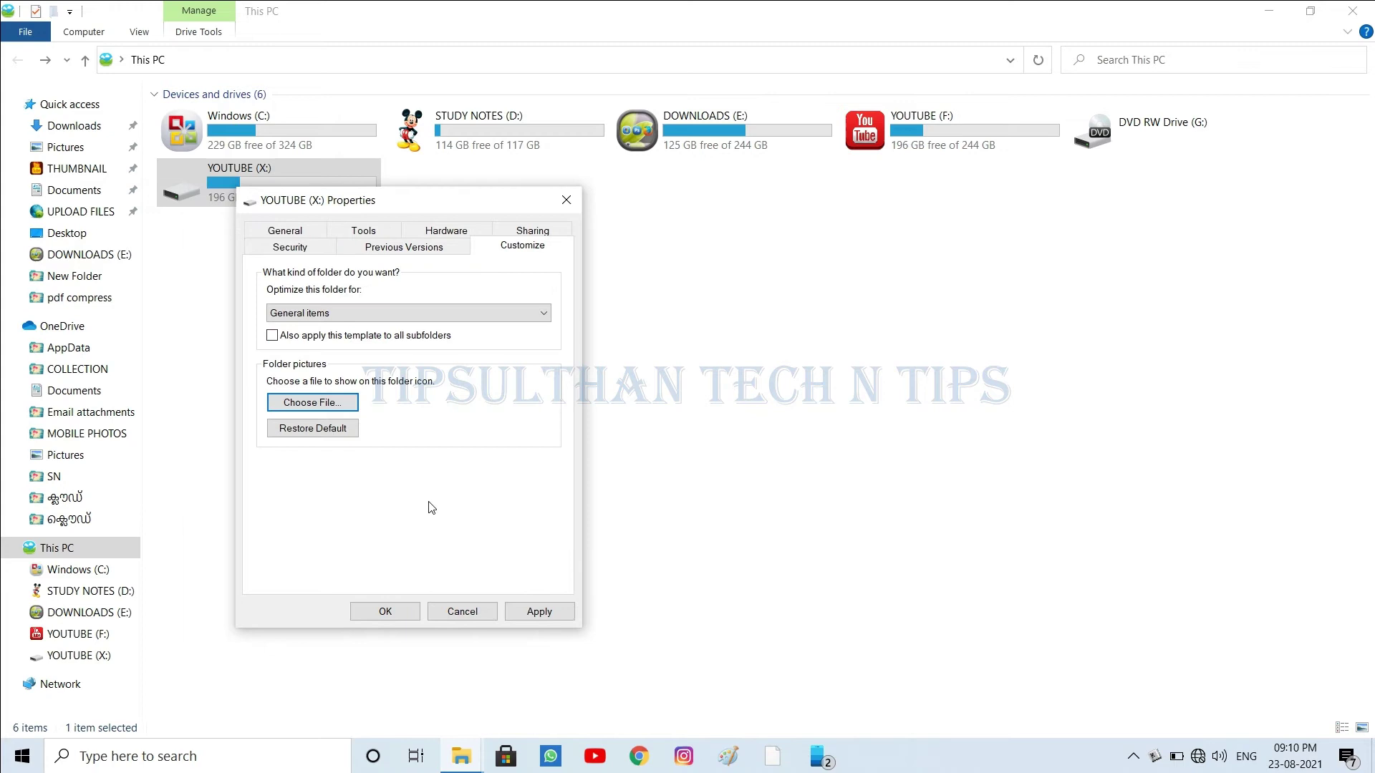
click(540, 613)
click(386, 613)
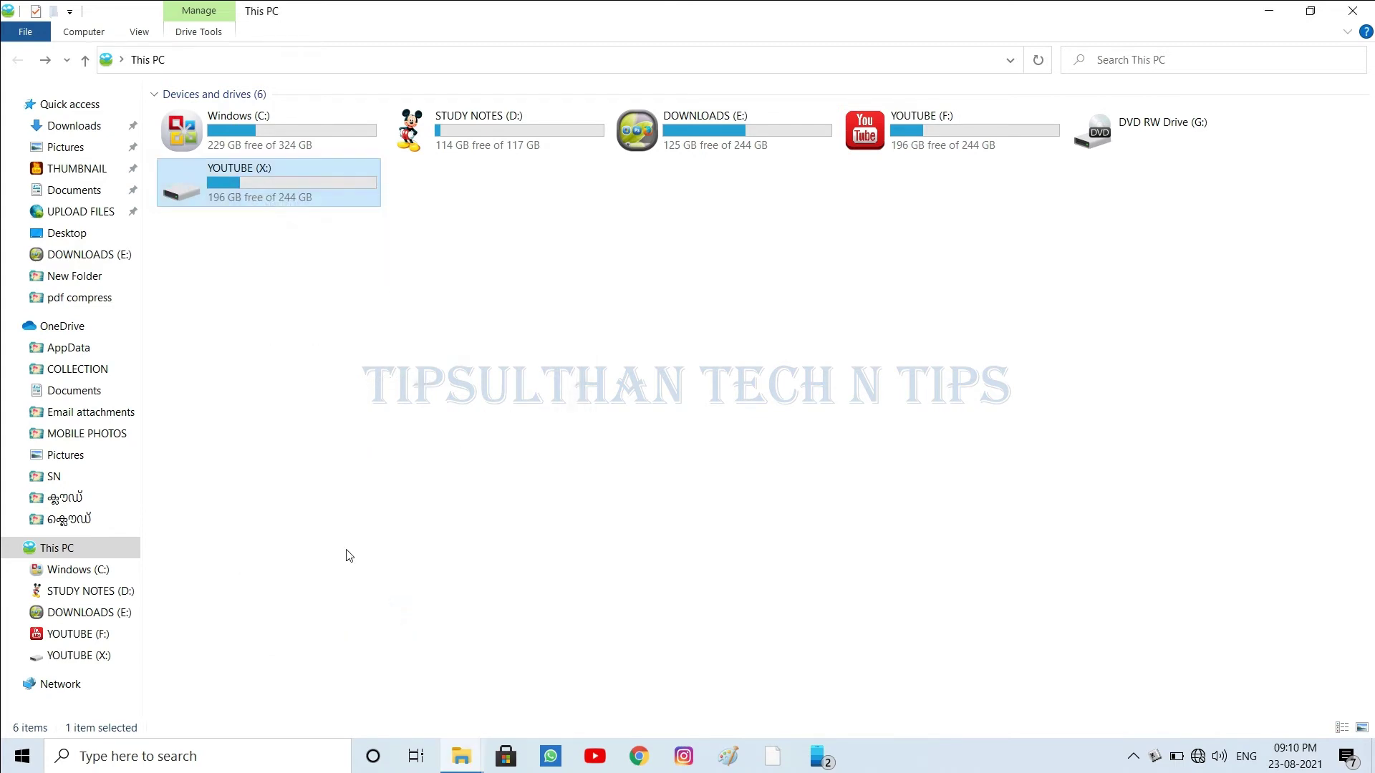
Look into the YOUTUBE (X:) drive once more, and put the File Explorer window away to show the desktop
click(341, 368)
double_click(215, 178)
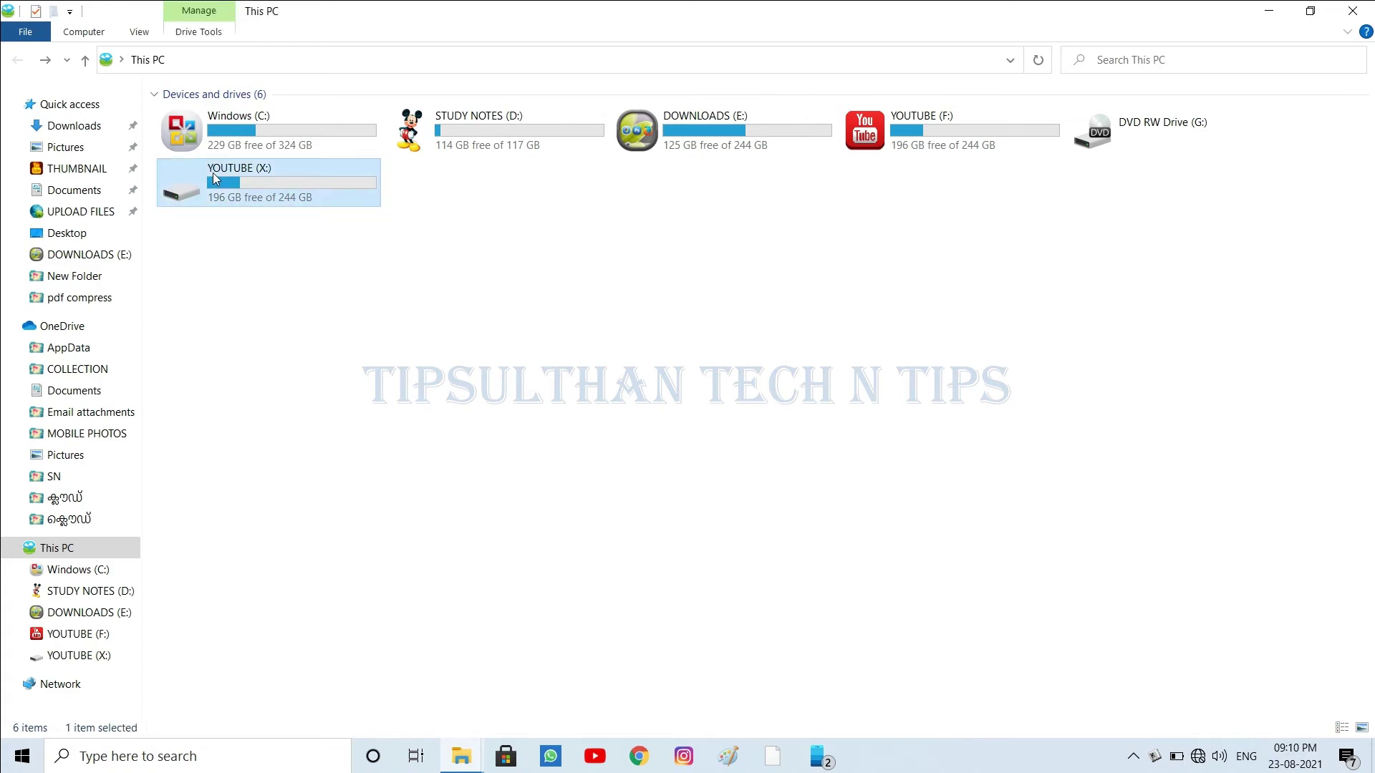
click(1257, 7)
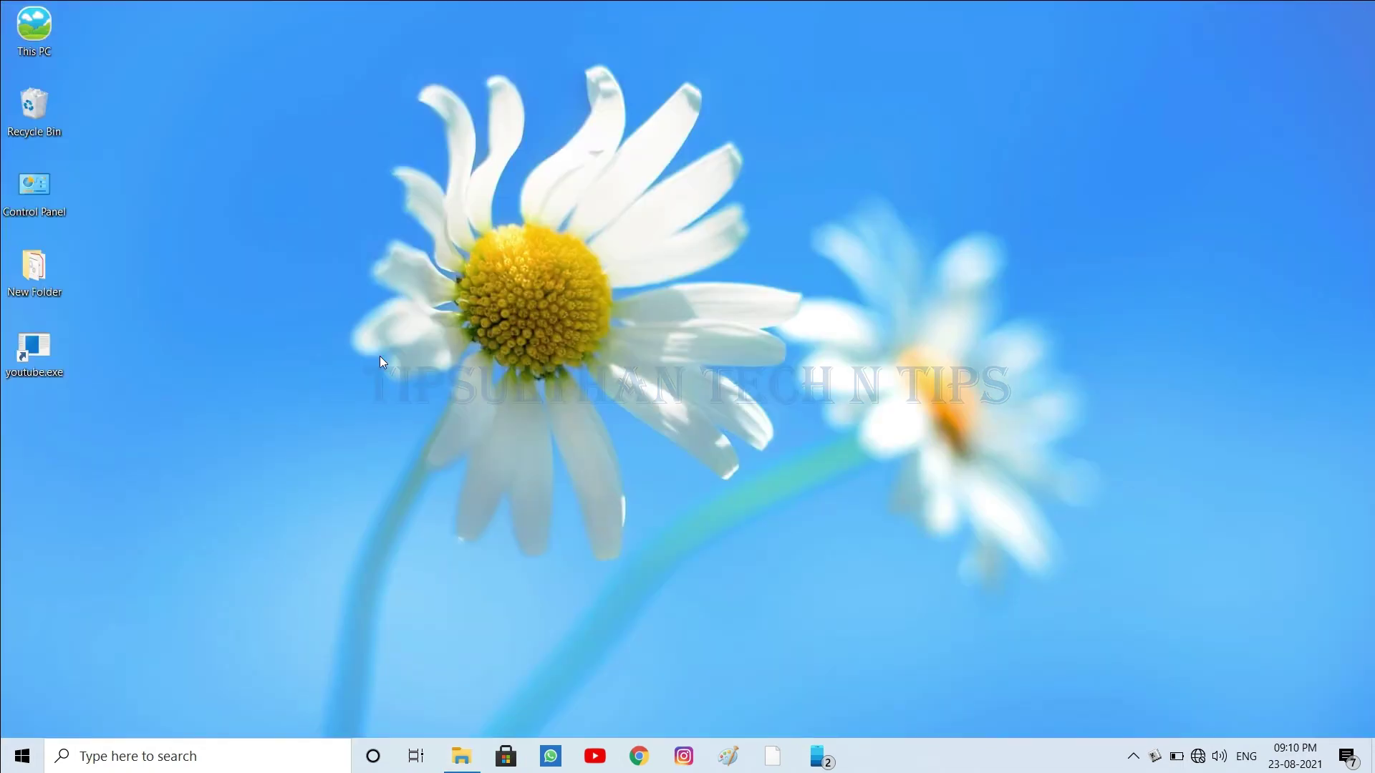
Open the Windows Startup folder by running the command shell:startup
key(super+r)
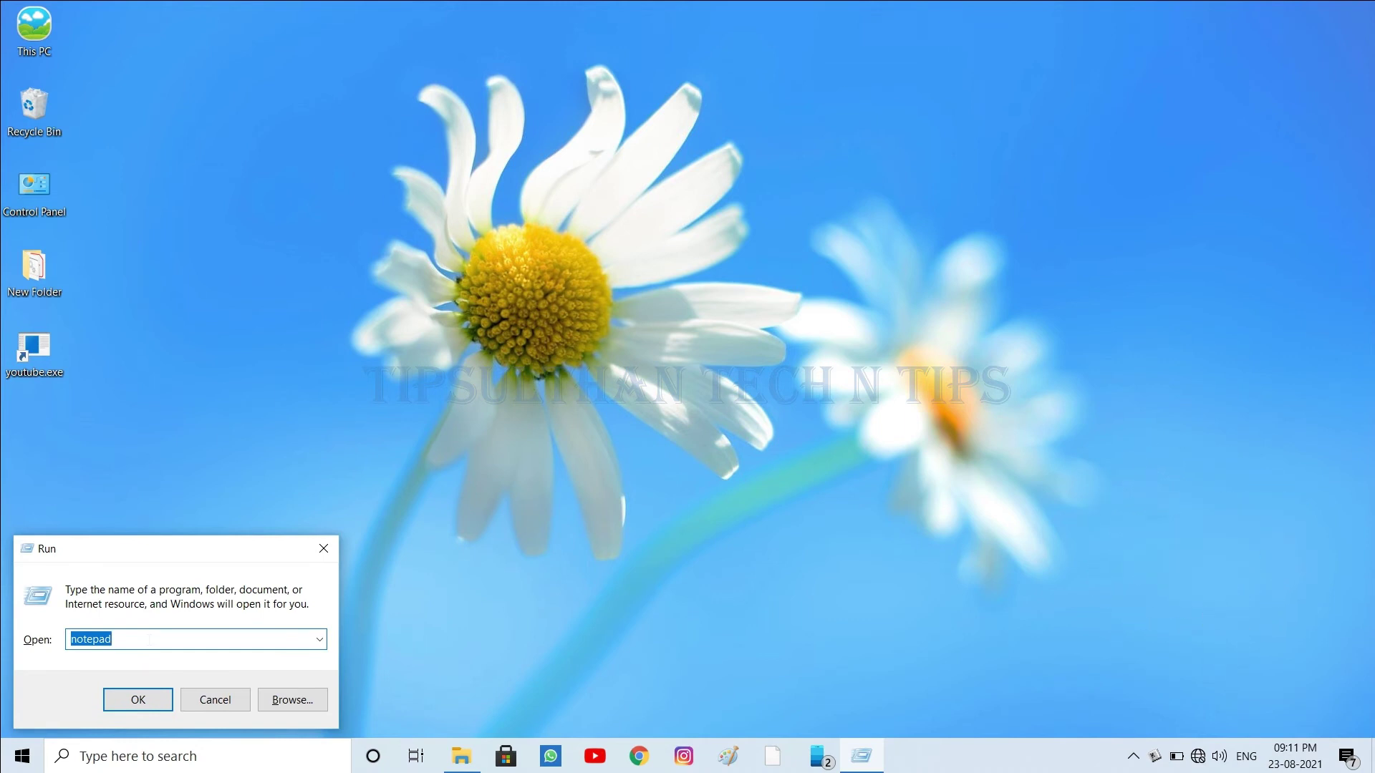
text(sh)
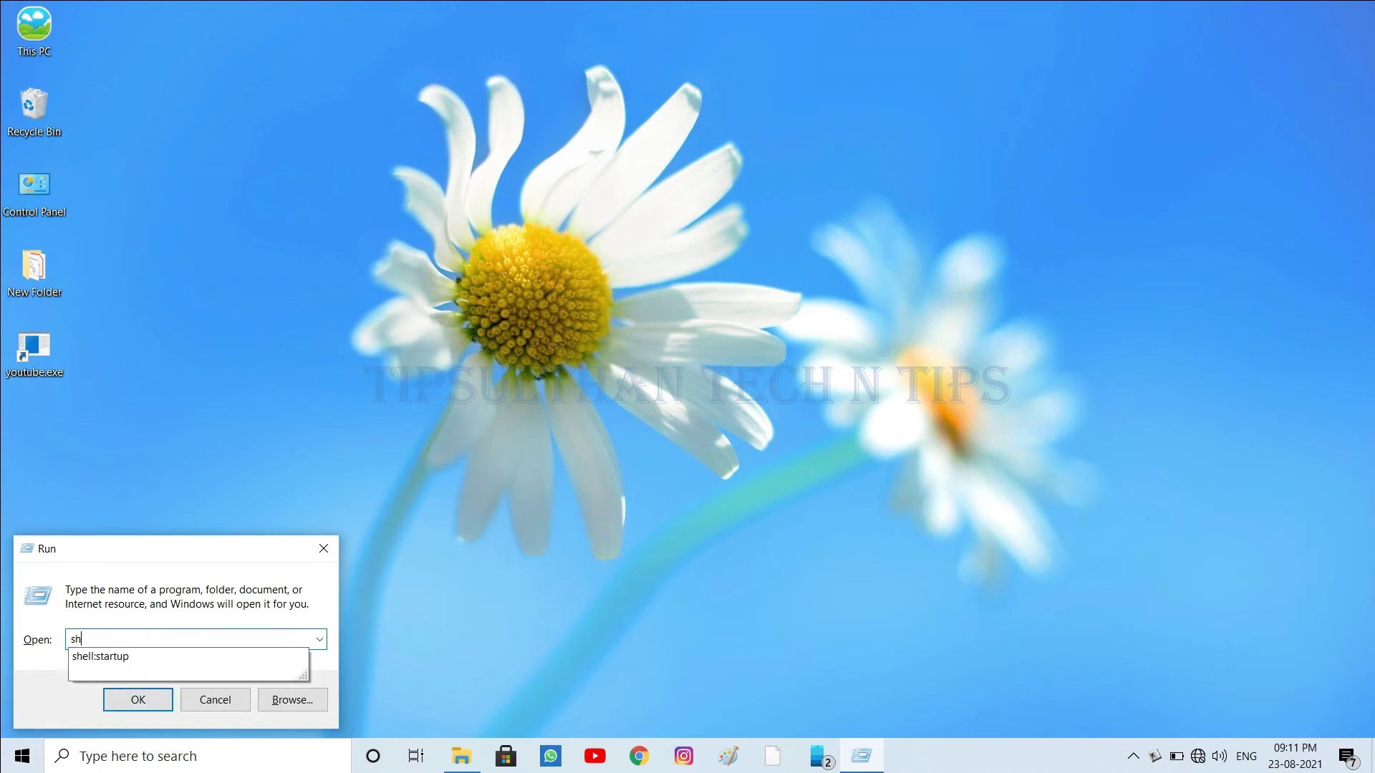
text(ell:staru)
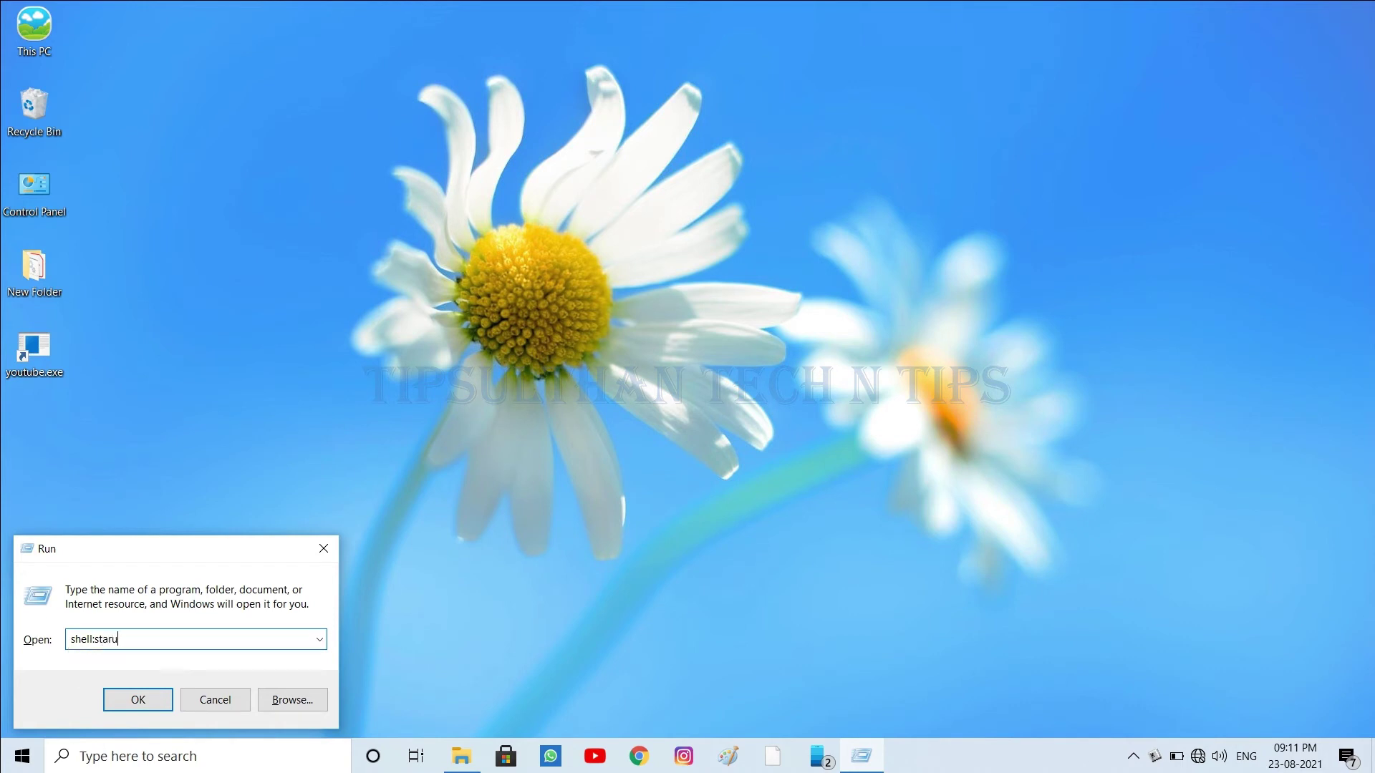
key(BackSpace)
text(tup)
key(Return)
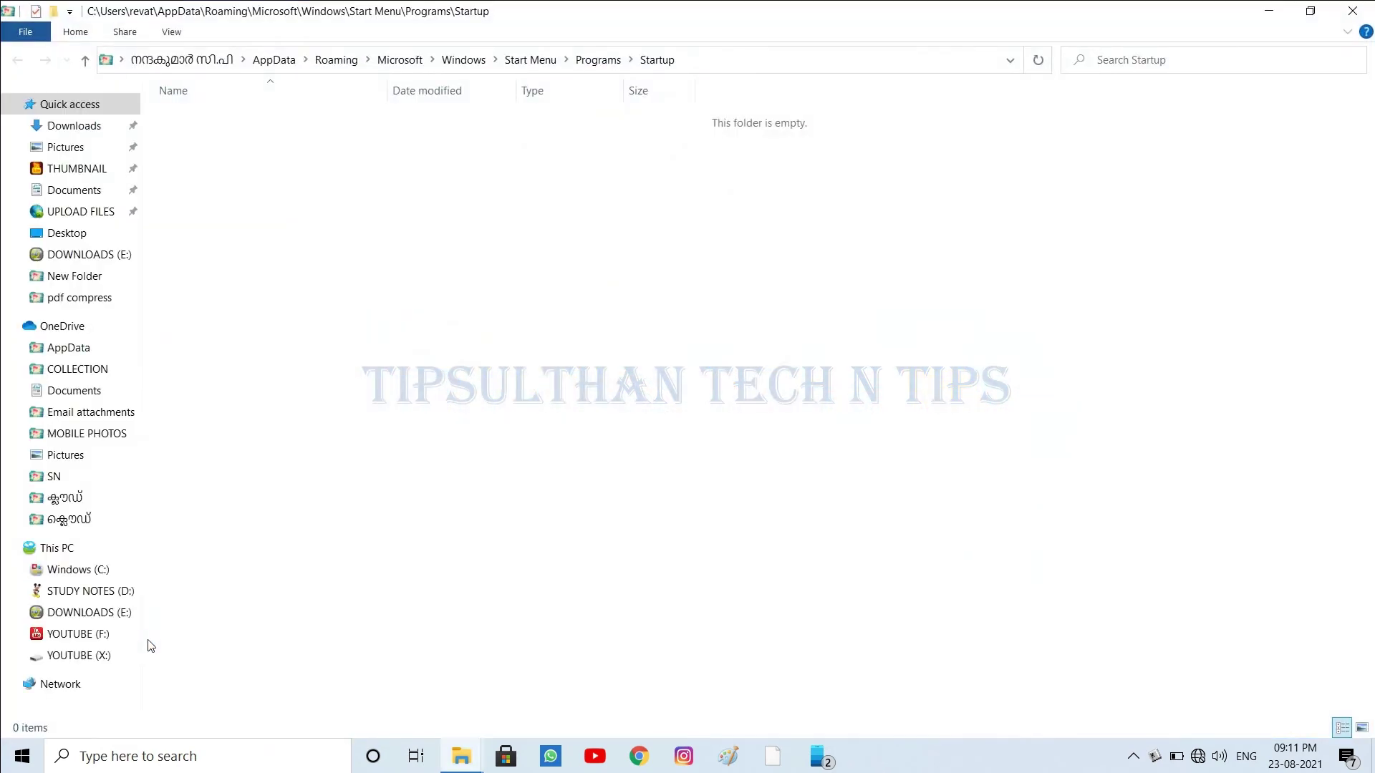
Move the youtube.exe shortcut from the desktop into the Startup folder, close the folder window, and refresh the desktop
click(1311, 11)
click(35, 350)
drag(34, 350, 491, 439)
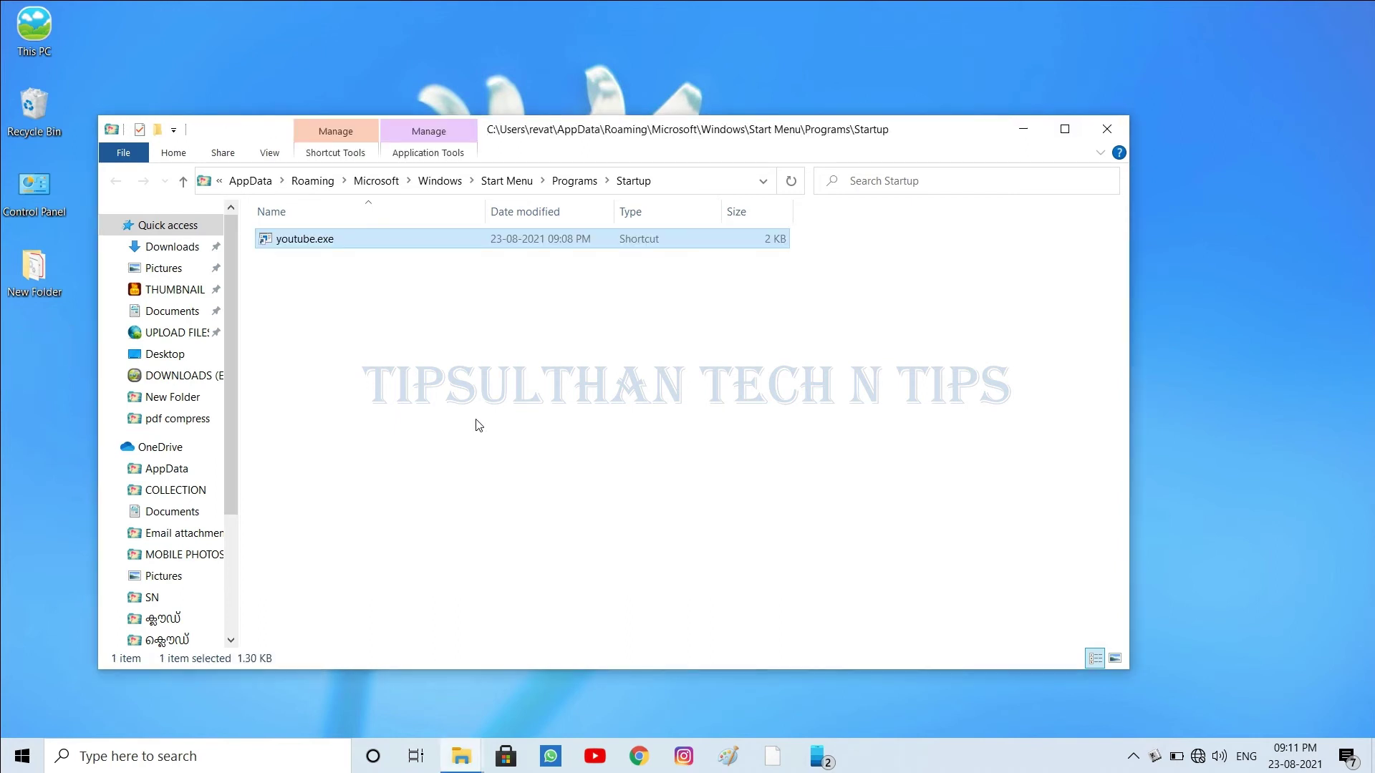
click(479, 426)
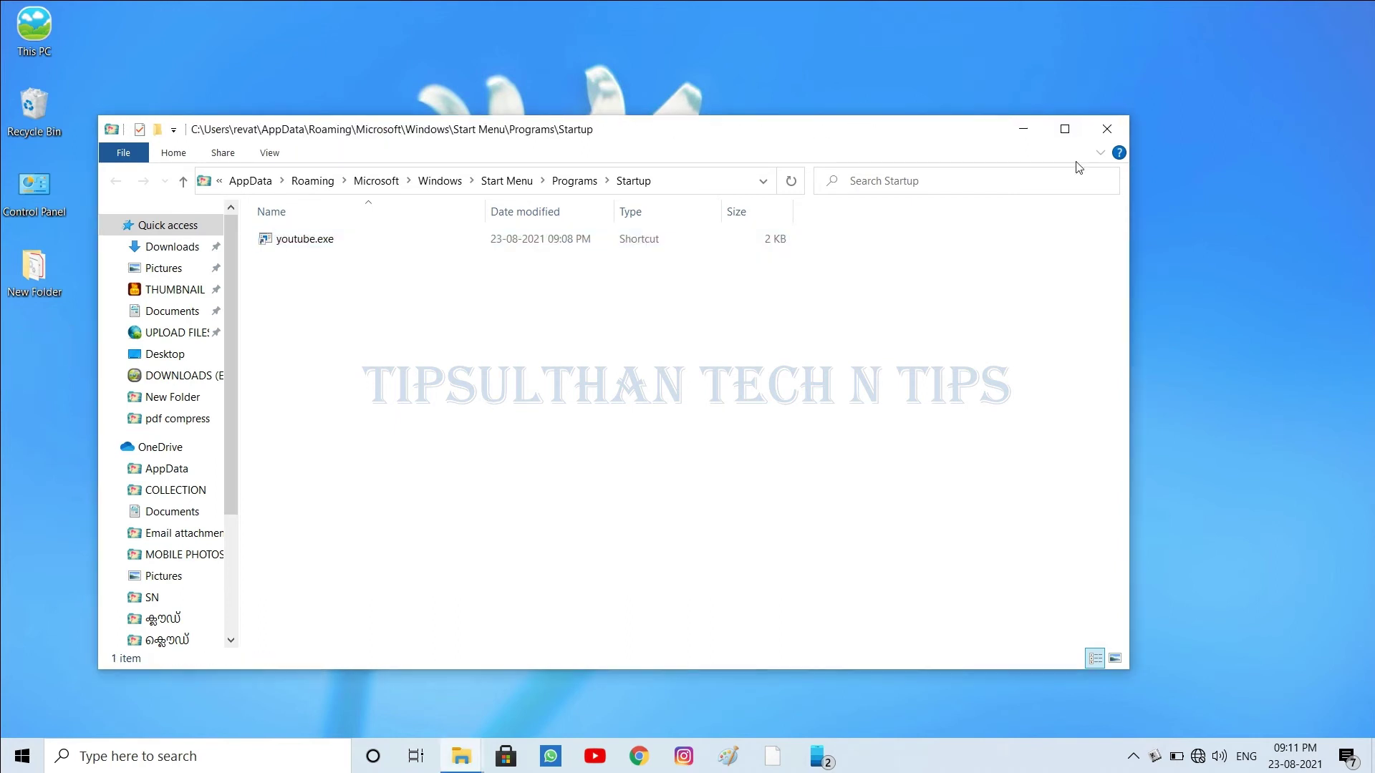
click(1107, 140)
right_click(333, 187)
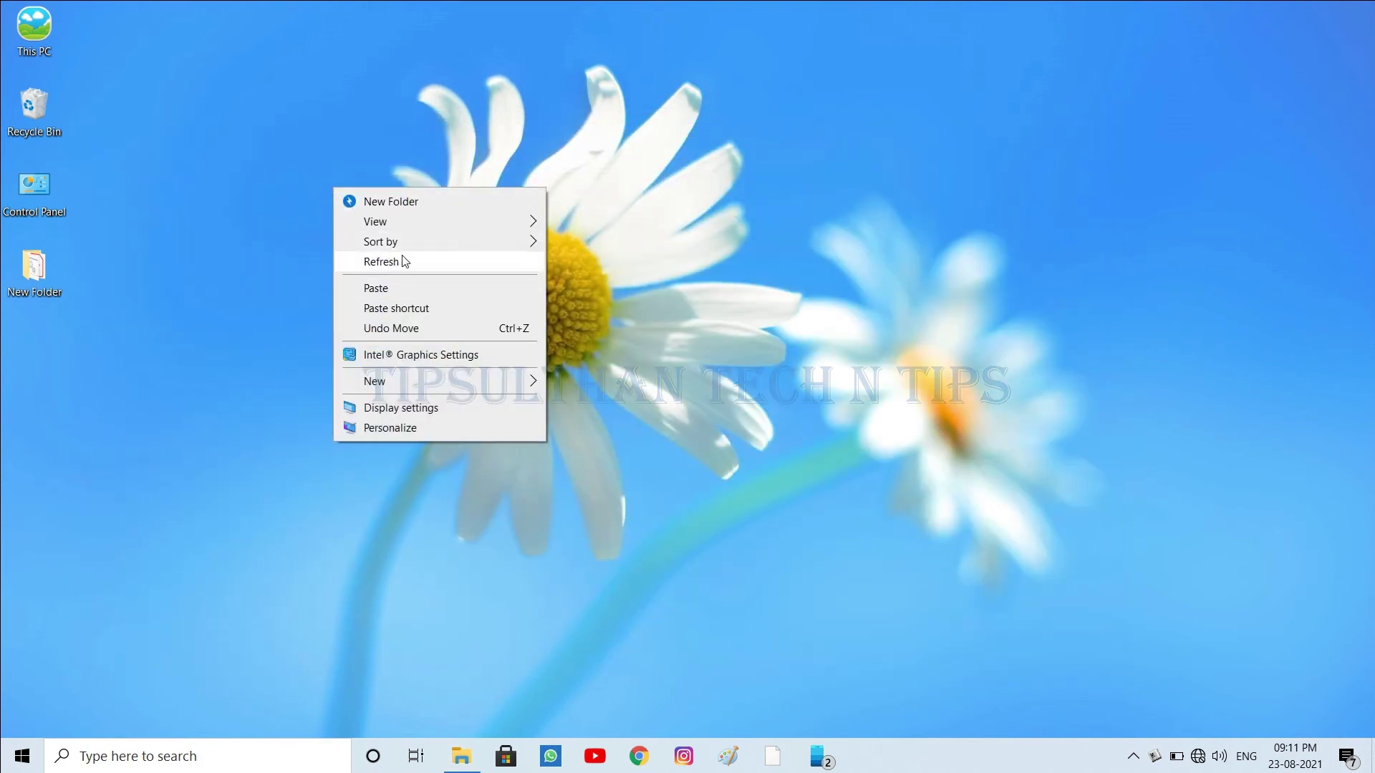
click(404, 261)
Open This PC in a maximized window, and view the contents of the YOUTUBE (X:) drive twice, returning to This PC each time
double_click(46, 49)
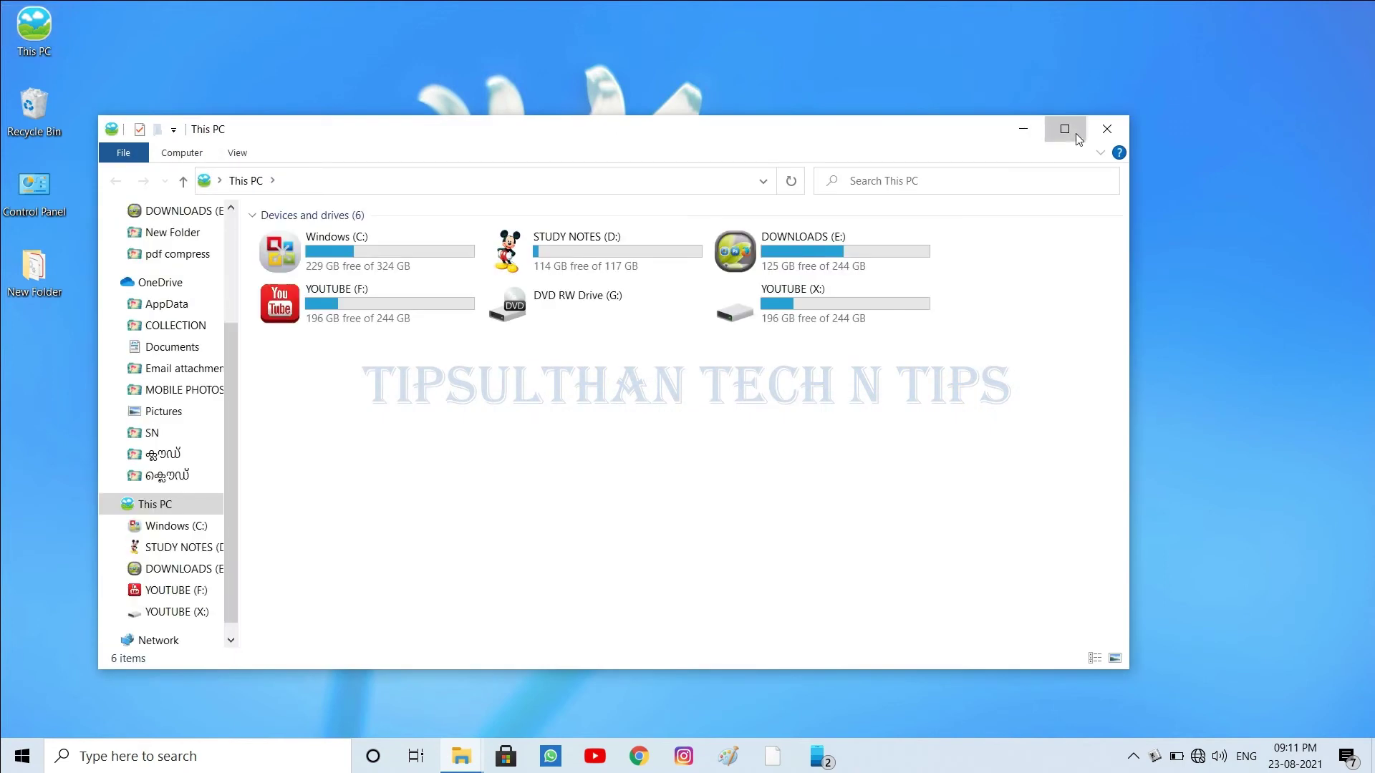
click(1072, 136)
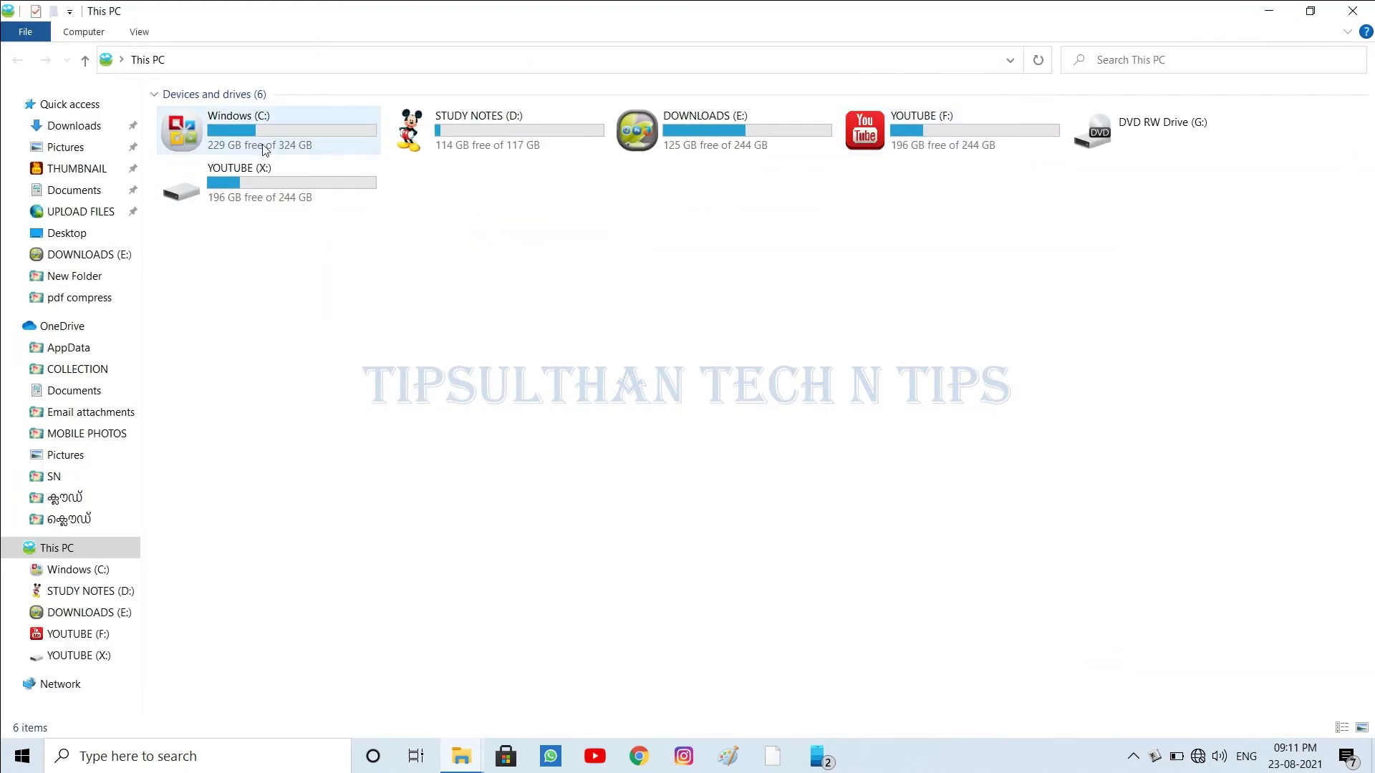
double_click(244, 179)
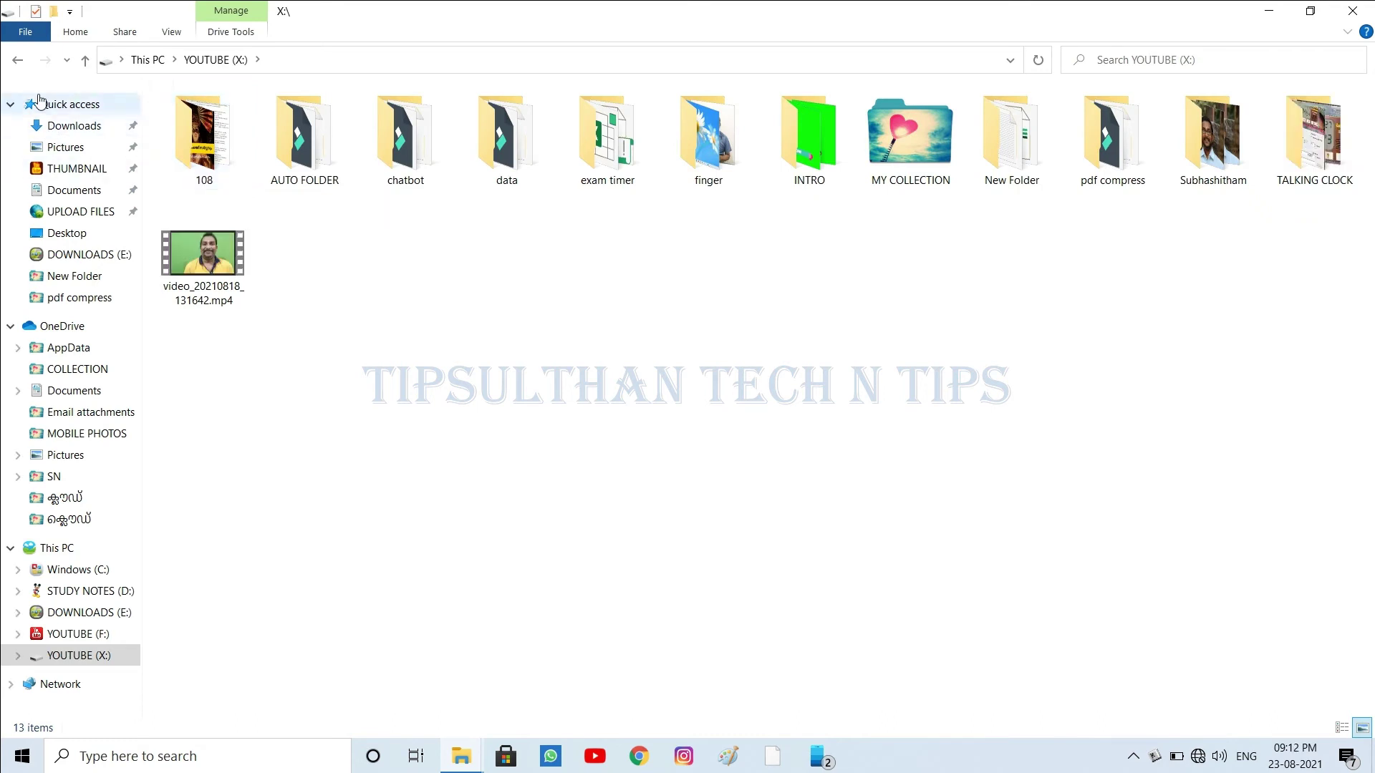
click(16, 58)
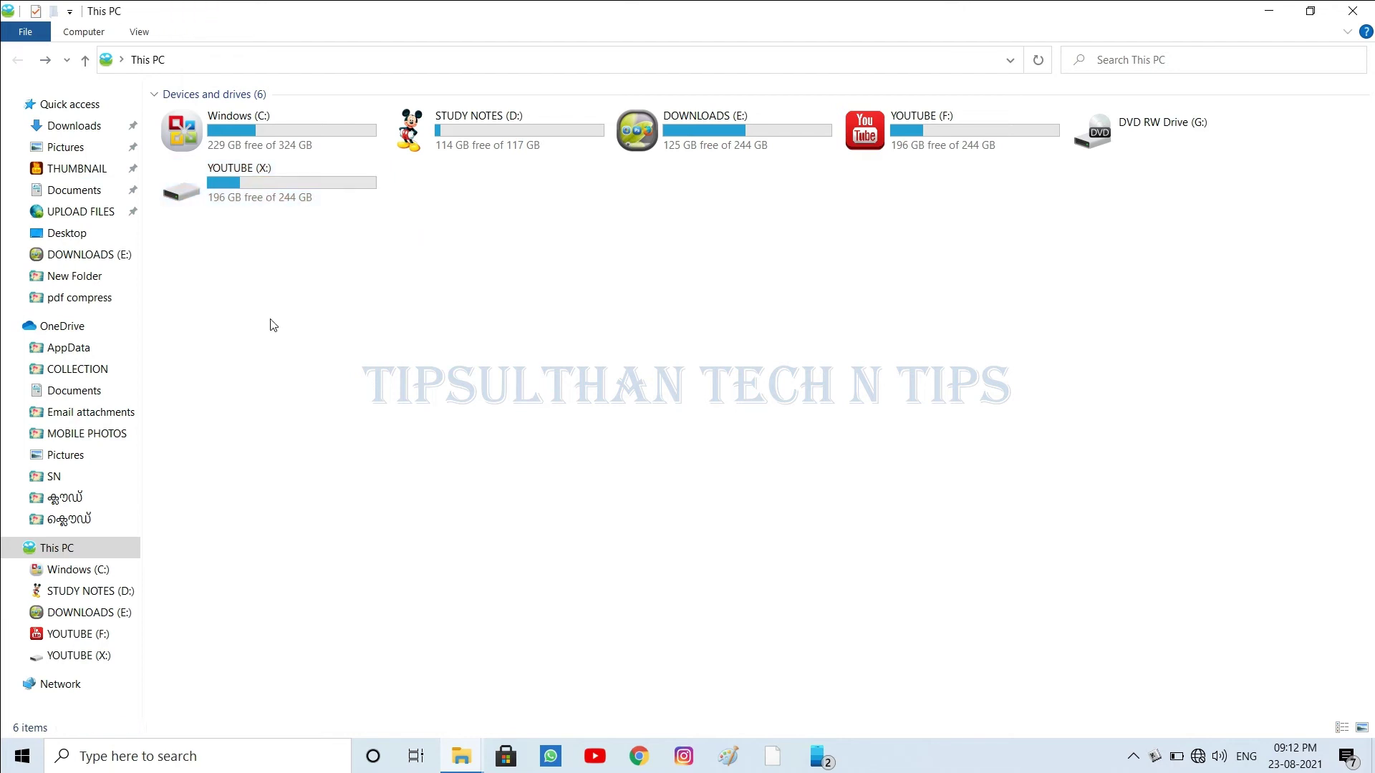
double_click(217, 185)
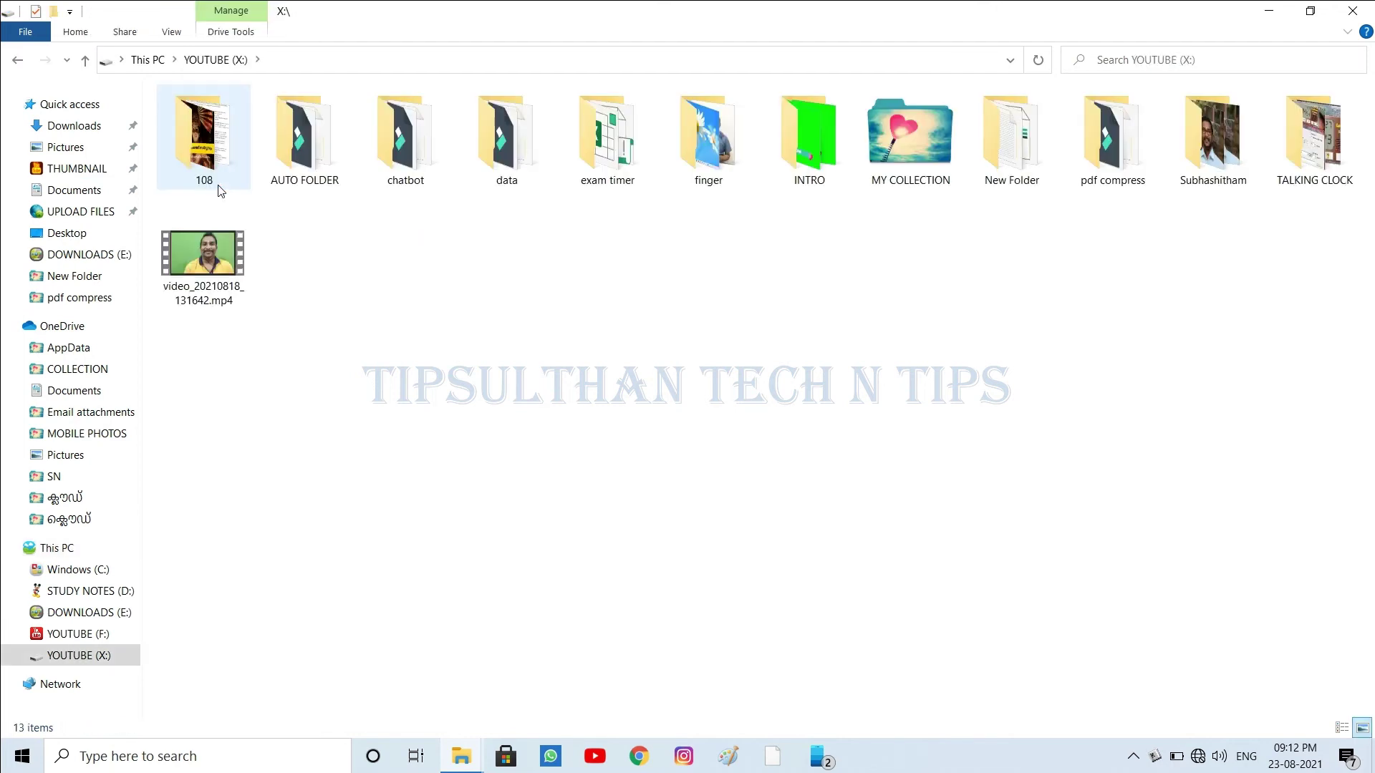
click(16, 57)
Refresh the drive overview in This PC, and close the window
click(595, 355)
right_click(593, 351)
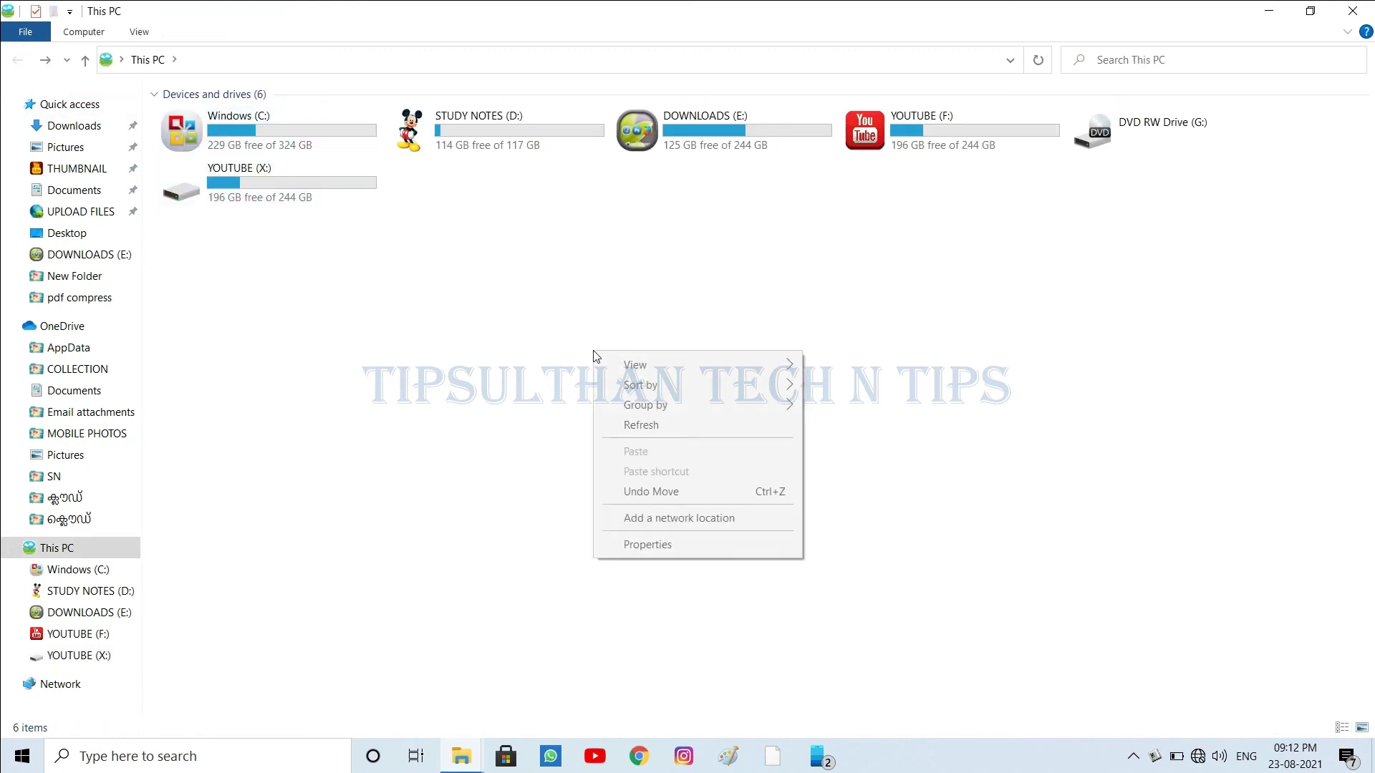
click(660, 432)
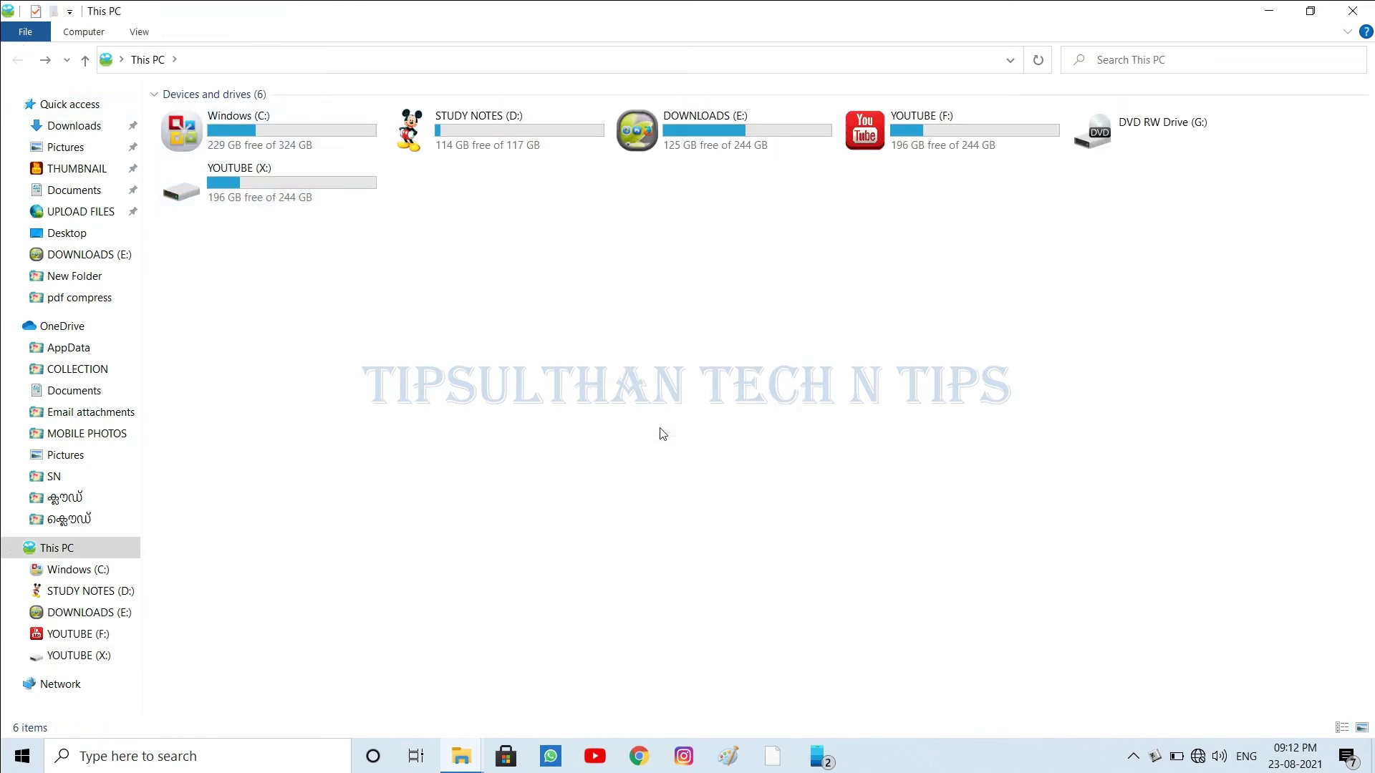
click(1353, 9)
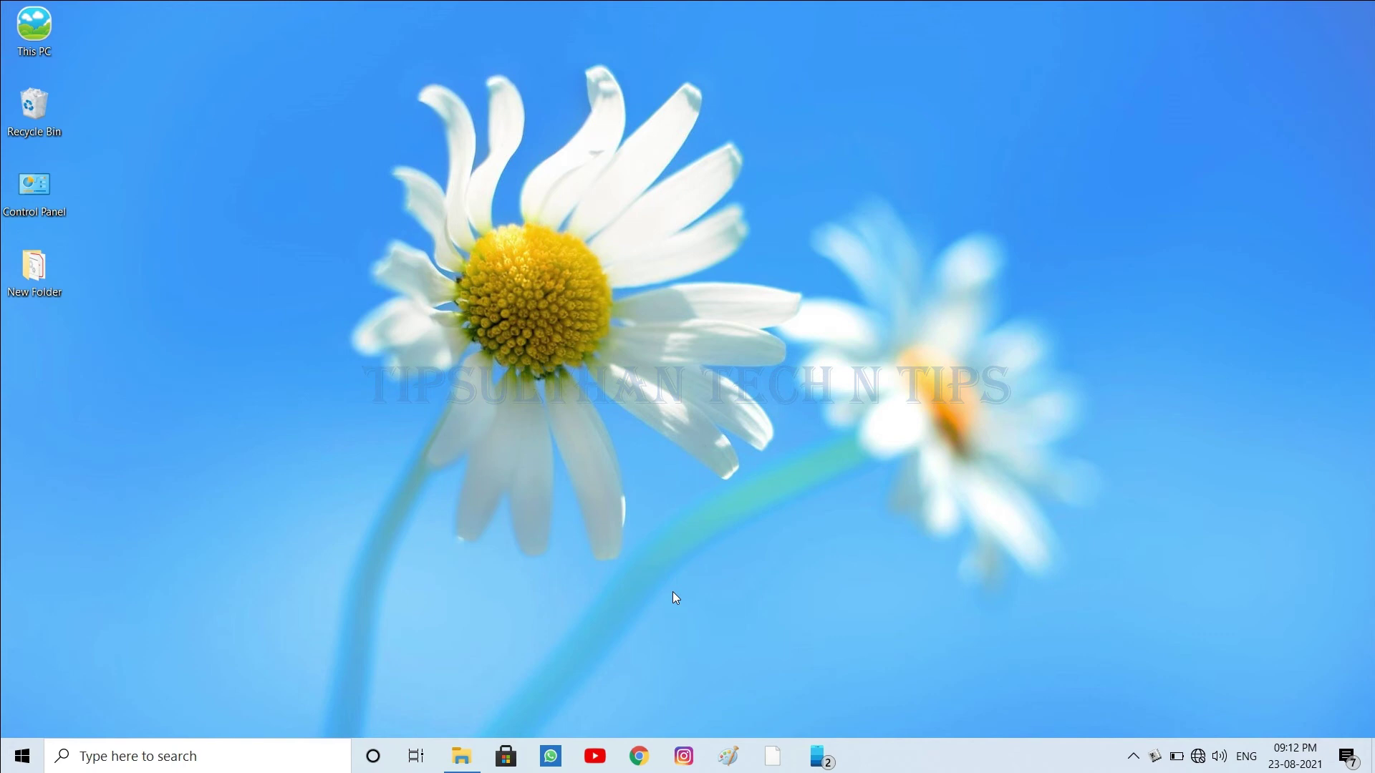
Reopen the Startup folder with shell:startup, delete the youtube.exe shortcut from it, and refresh the desktop after closing the folder
key(super+r)
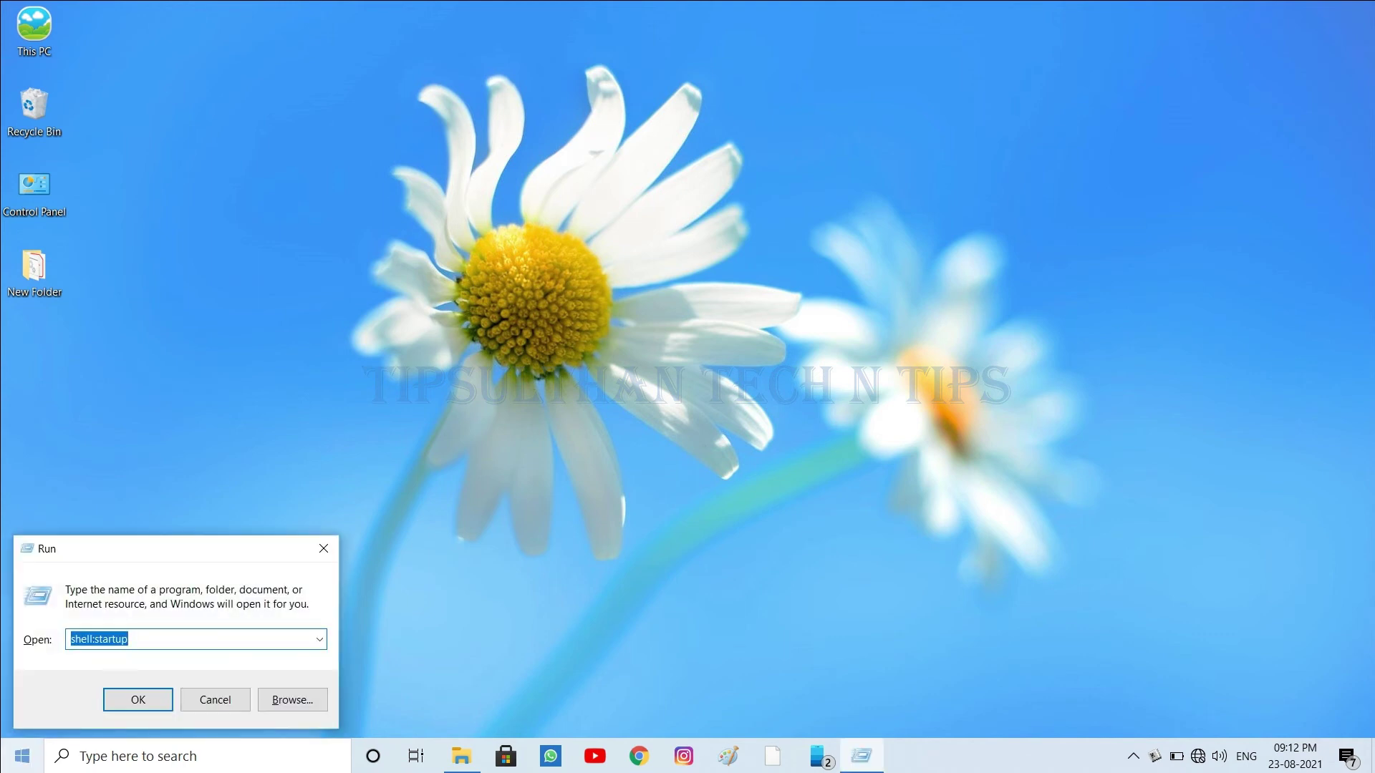
key(Return)
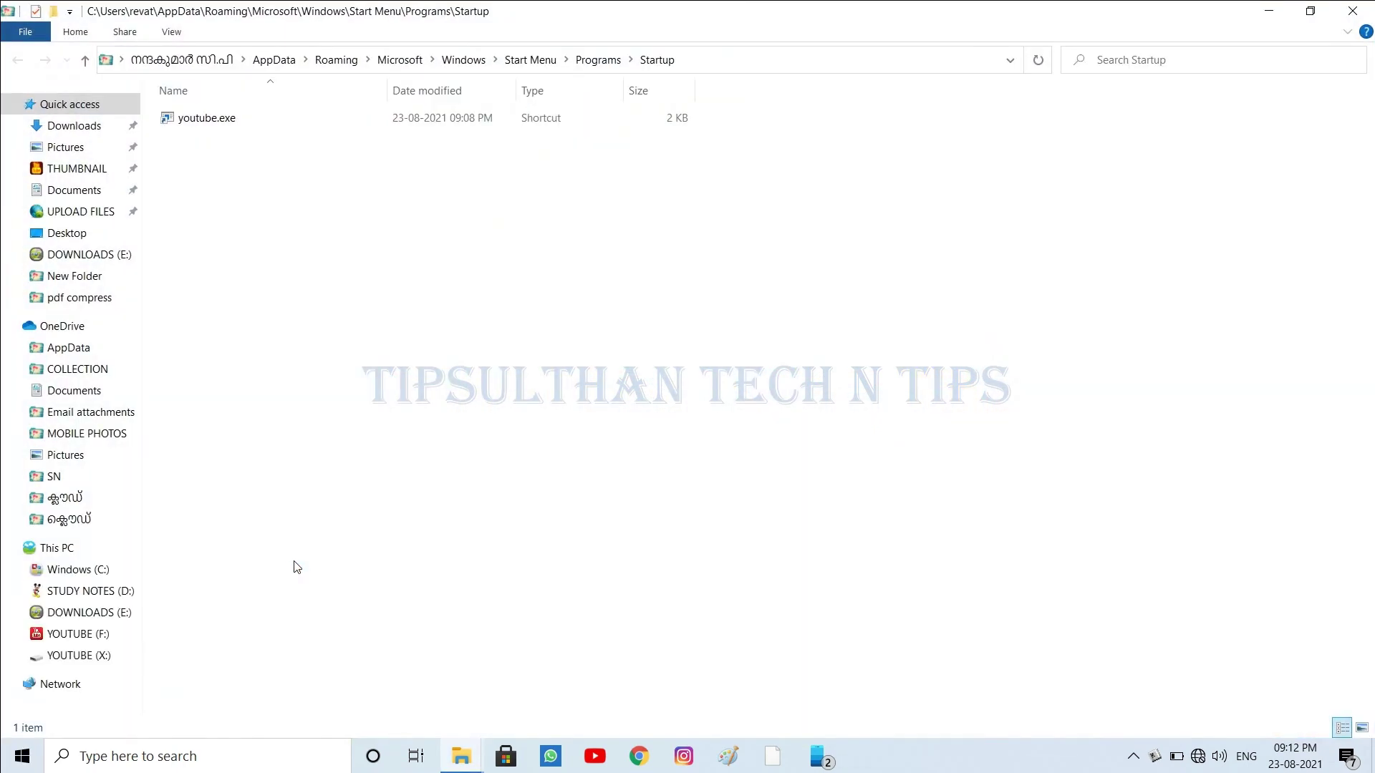
click(198, 119)
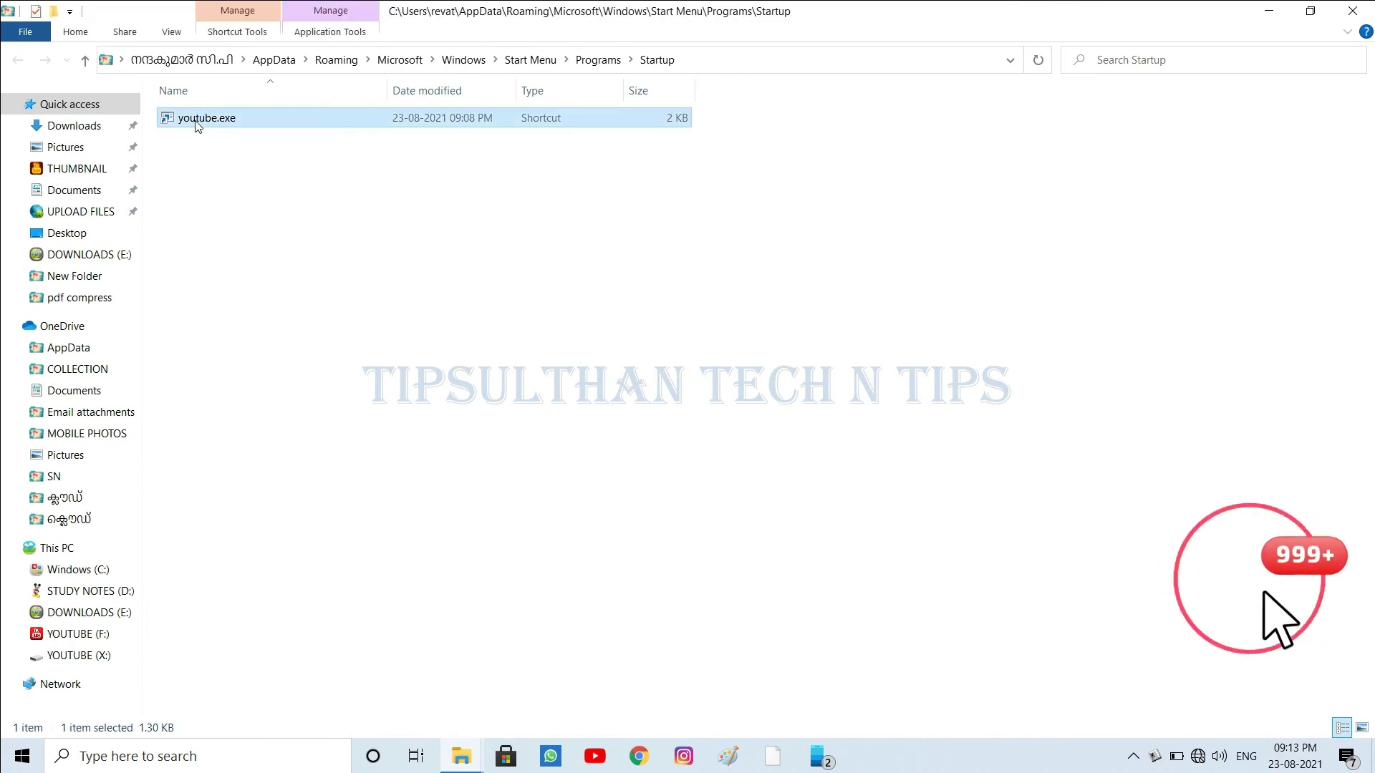
key(Delete)
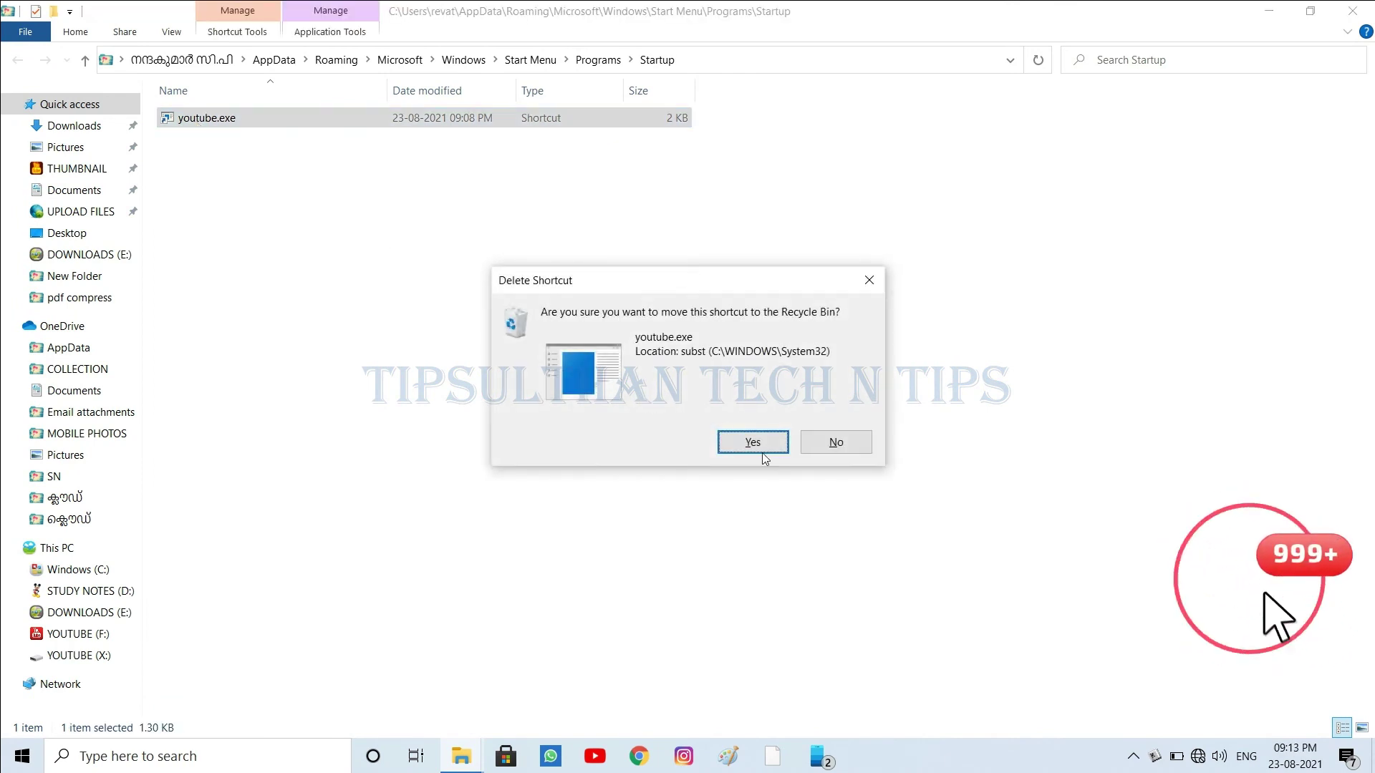
click(756, 447)
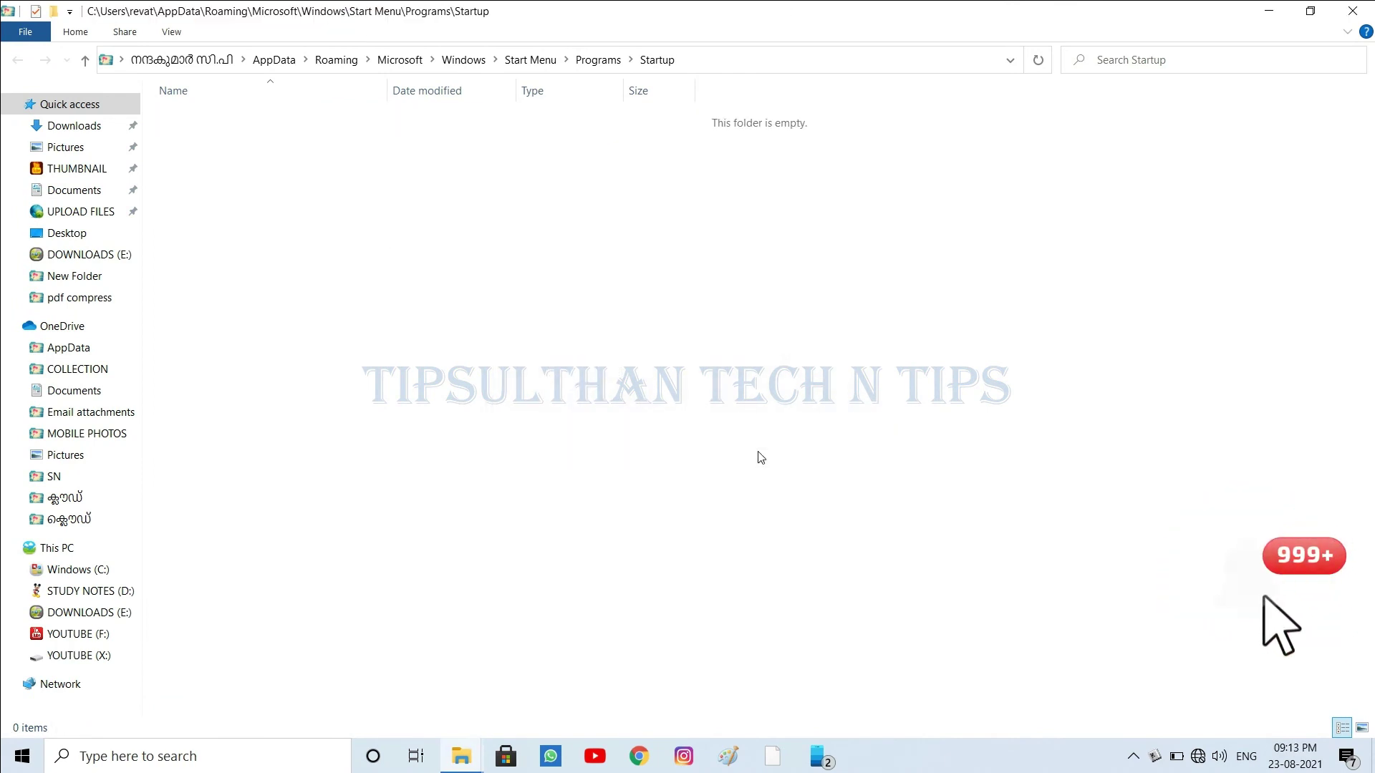
click(1353, 11)
right_click(361, 331)
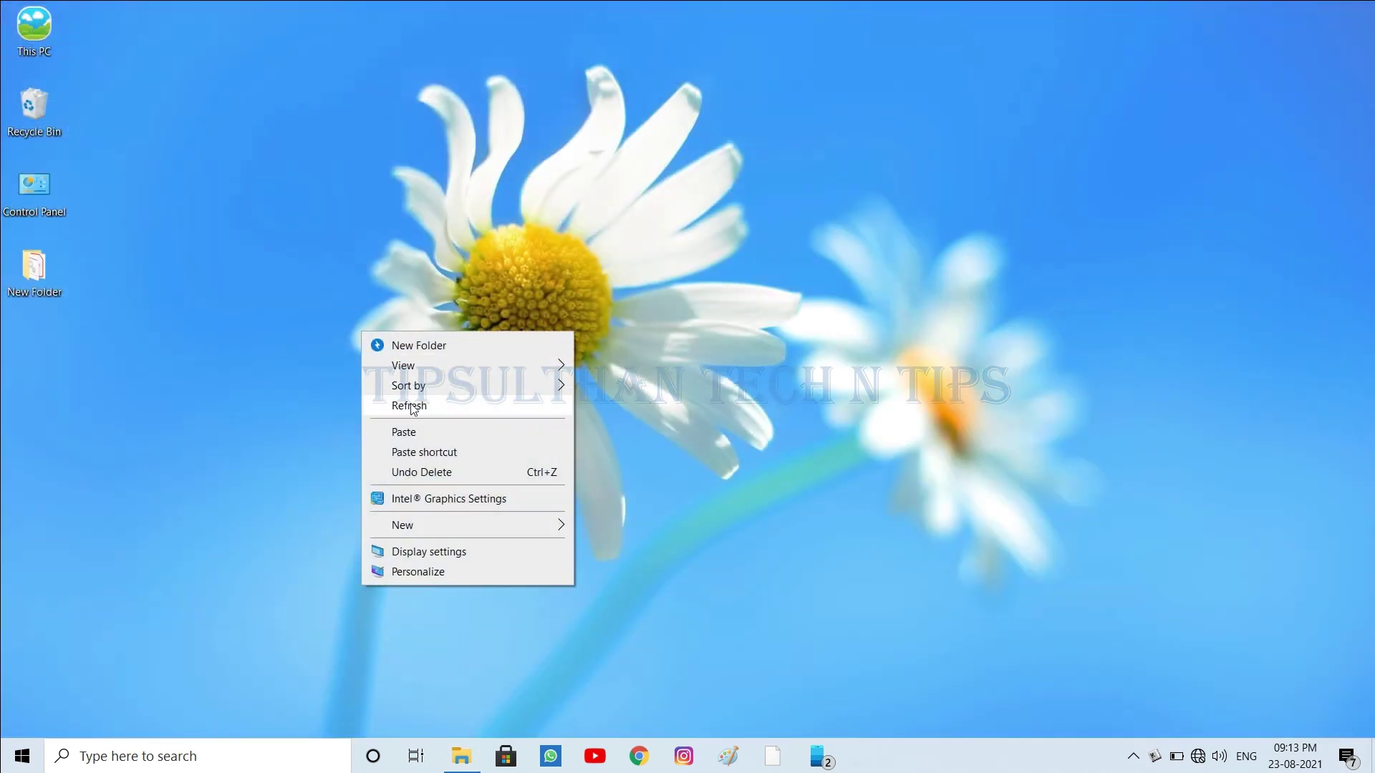
click(411, 398)
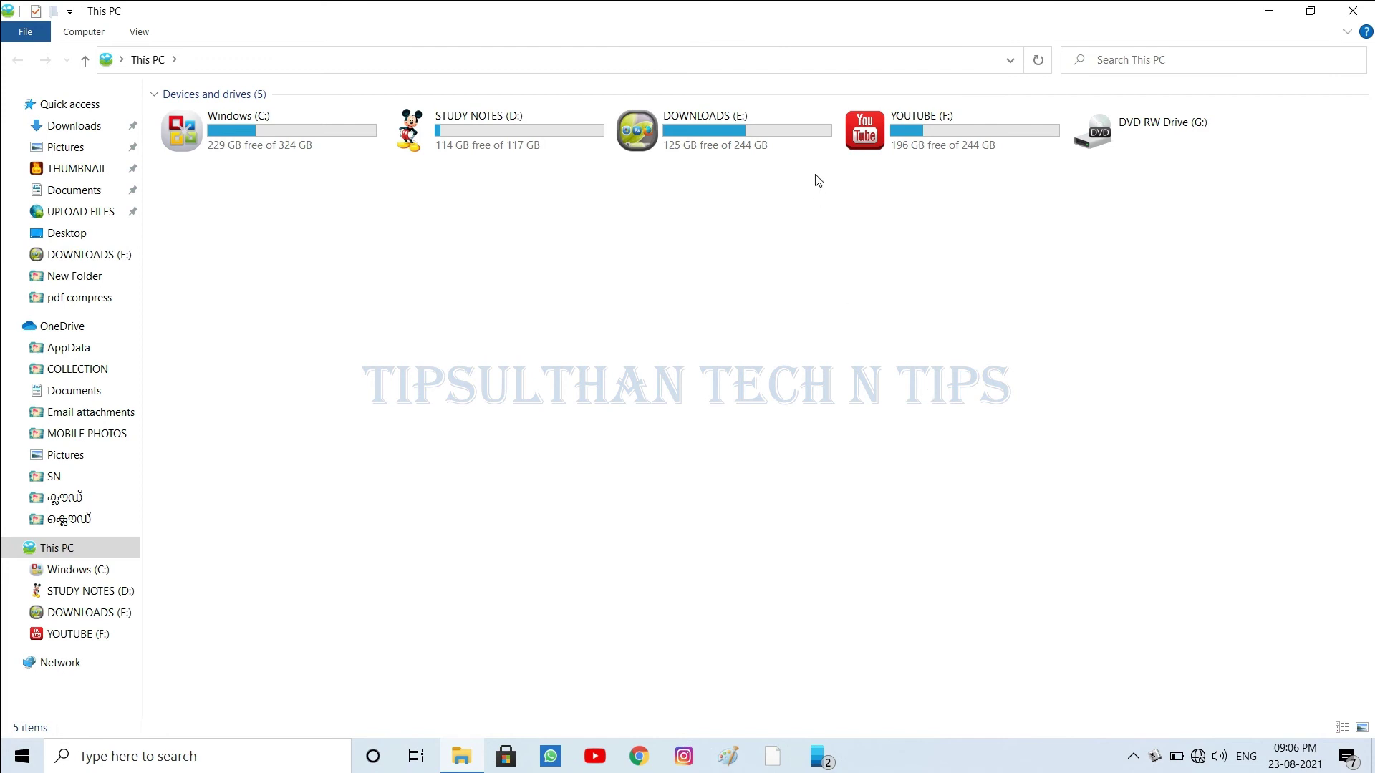
Open the YOUTUBE (F:) drive from This PC to view its folders
double_click(920, 123)
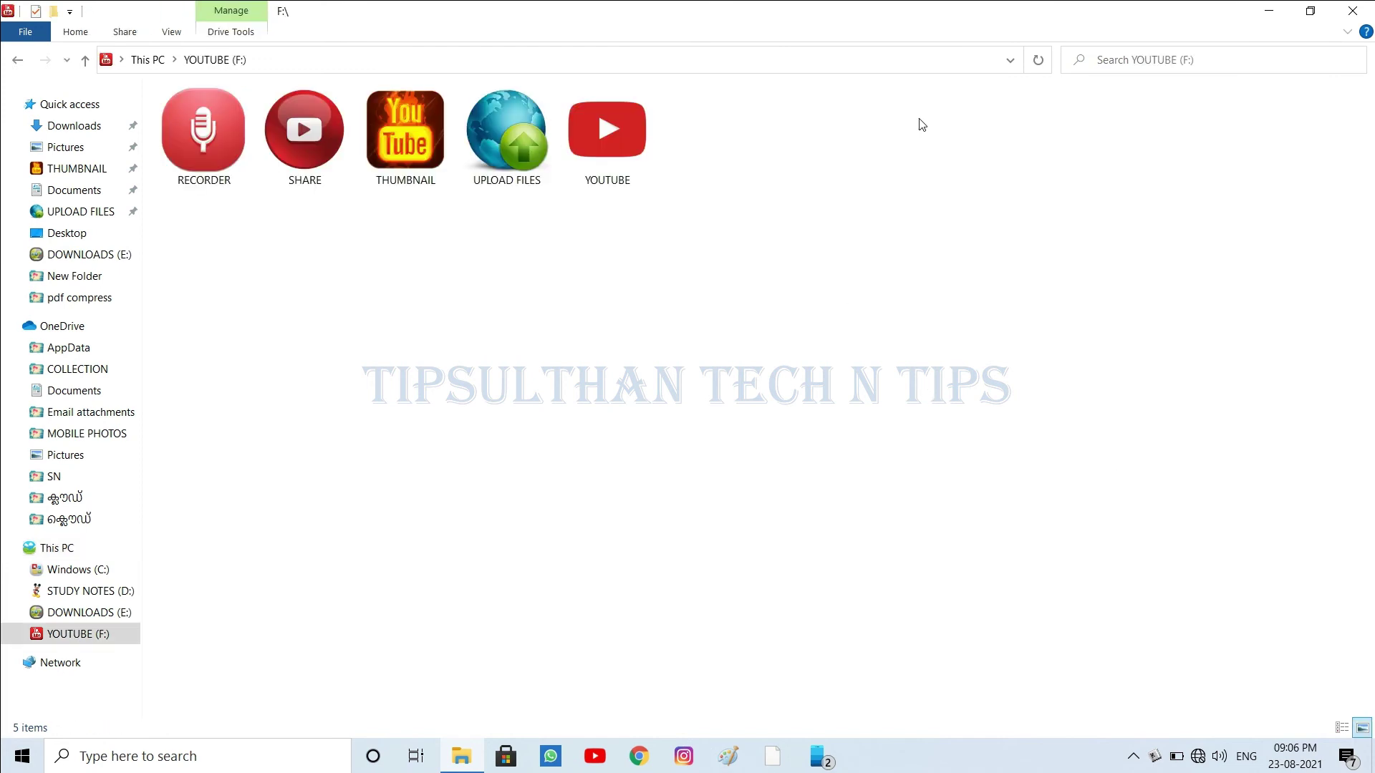